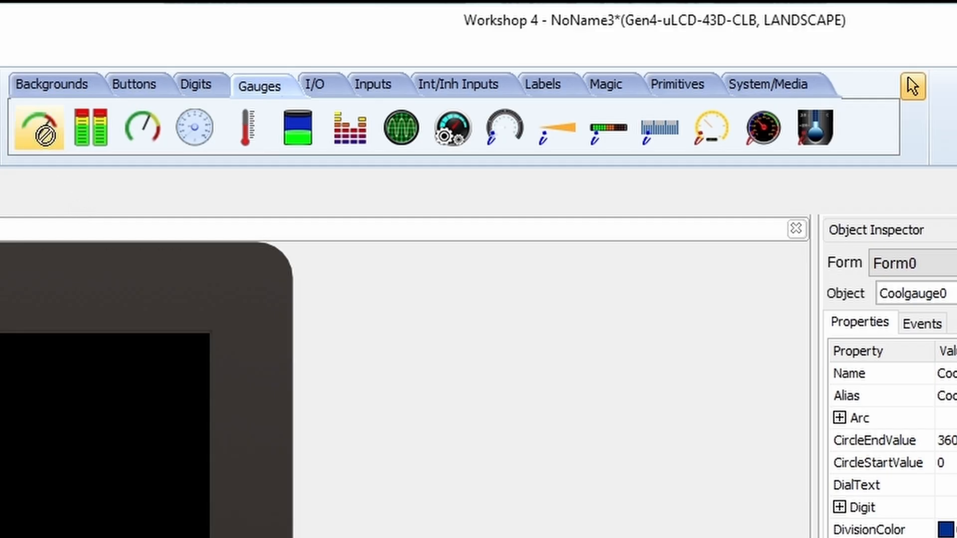
{"action": "left_click", "coordinate": [168, 84]}
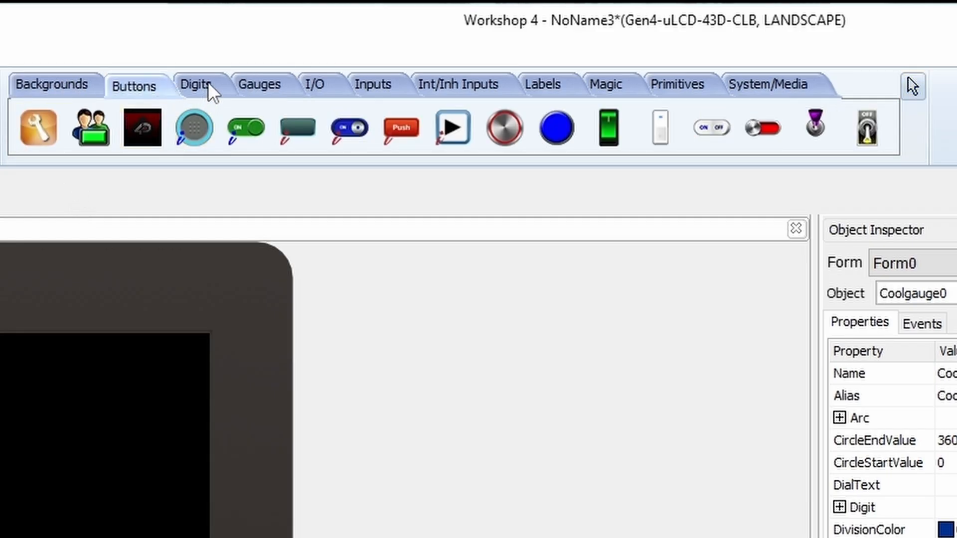
{"action": "left_click", "coordinate": [369, 86]}
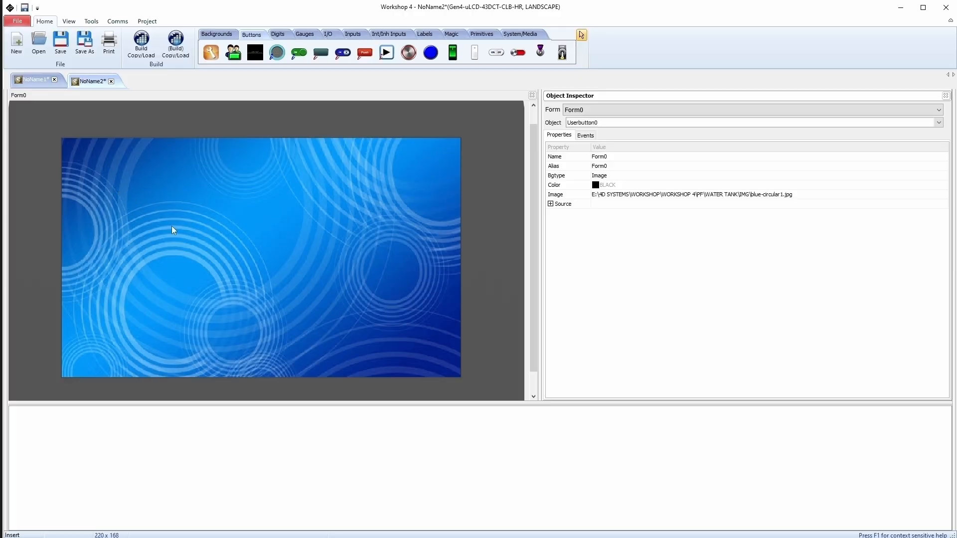
Place a user button on the form at about left 100, top 200 and assign the gauge image from the water tank IMG folder
{"action": "left_click", "coordinate": [255, 53]}
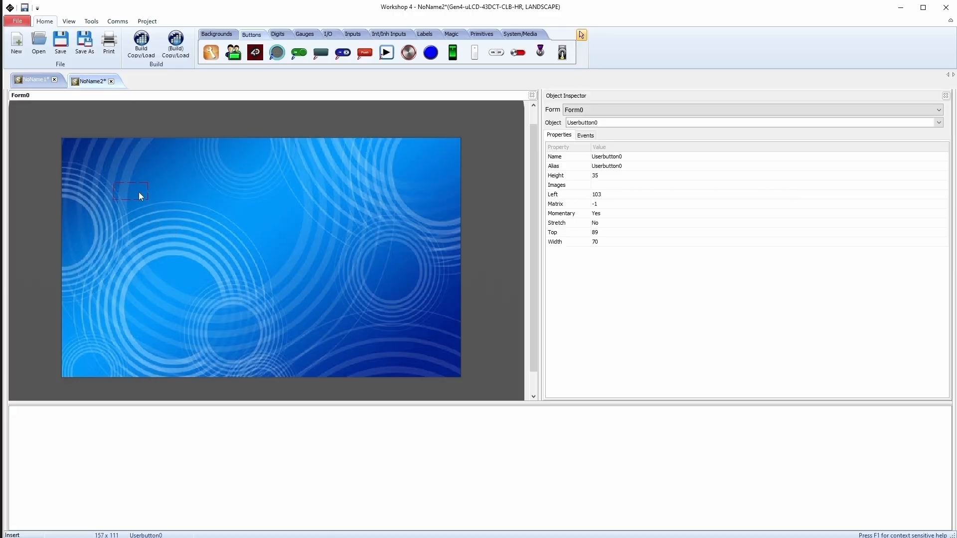
{"action": "left_click", "coordinate": [132, 242]}
{"action": "left_click", "coordinate": [943, 185]}
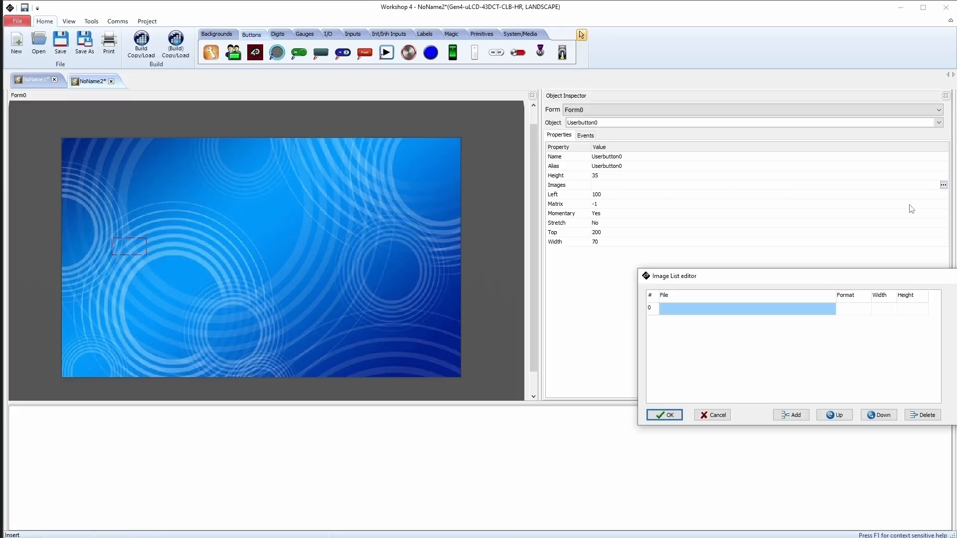
{"action": "left_click", "coordinate": [707, 374]}
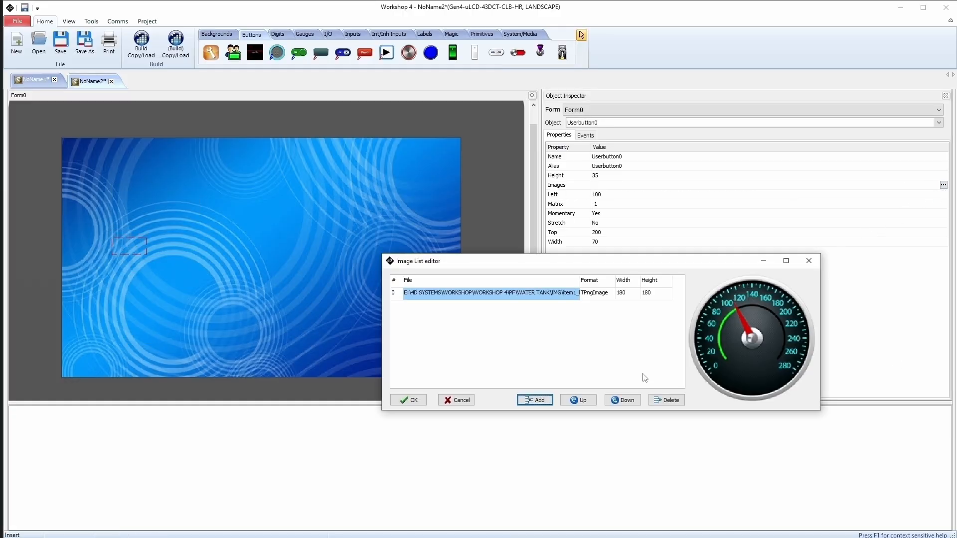
{"action": "left_click", "coordinate": [410, 400]}
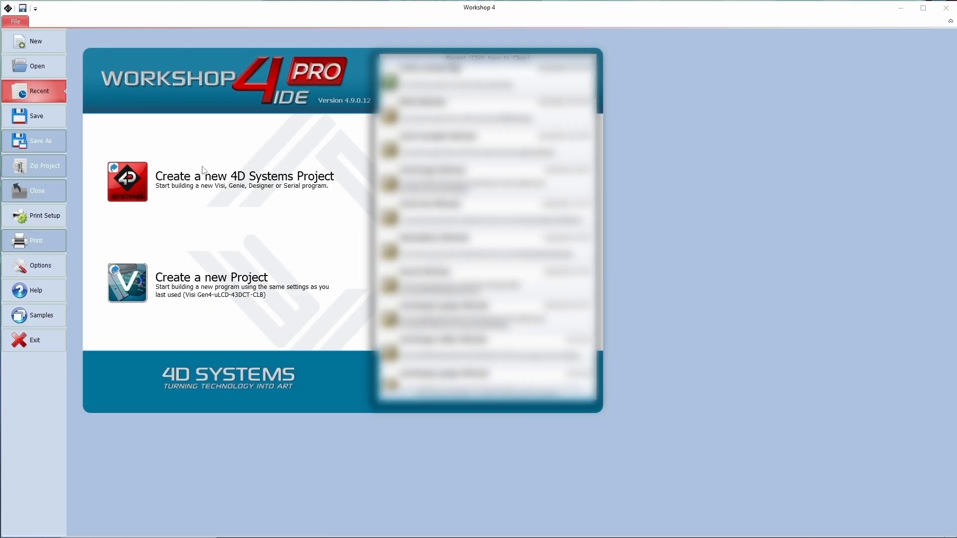
Start a new 4D Systems project and choose a 4.3-inch Diablo Gen4 display module in landscape orientation
{"action": "left_click", "coordinate": [221, 177]}
{"action": "scroll", "coordinate": [229, 322], "scroll_direction": "down", "scroll_amount": 2}
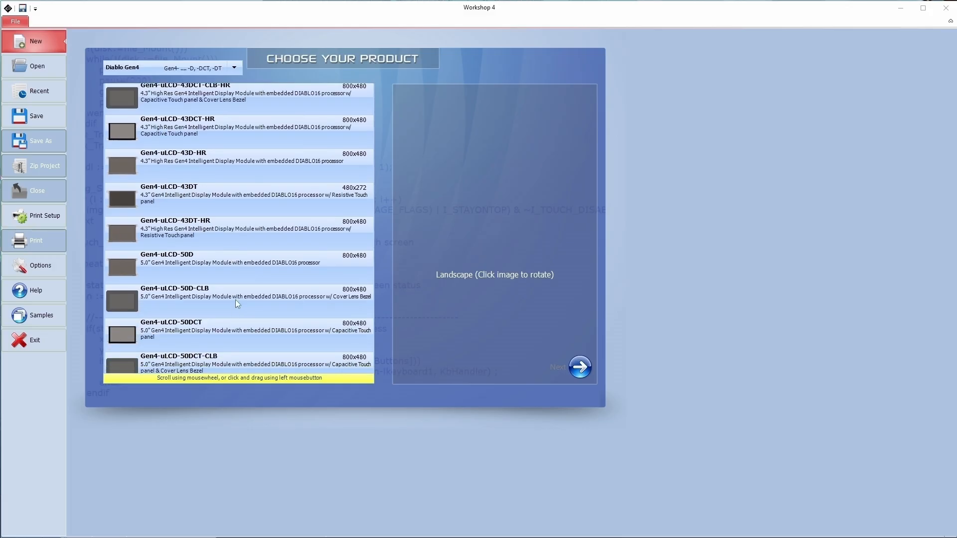
{"action": "left_click", "coordinate": [188, 115]}
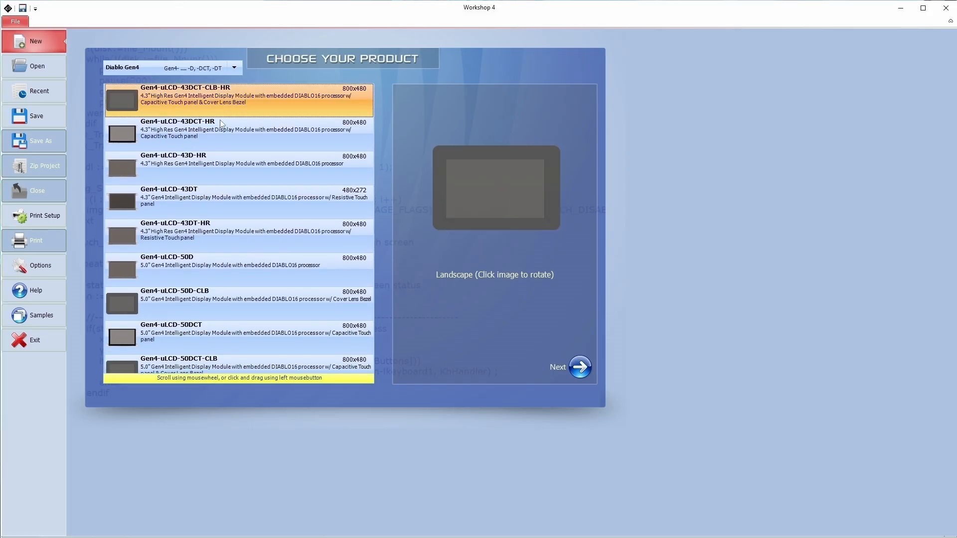
{"action": "scroll", "coordinate": [232, 144], "scroll_direction": "up", "scroll_amount": 3}
{"action": "scroll", "coordinate": [238, 144], "scroll_direction": "up", "scroll_amount": 1}
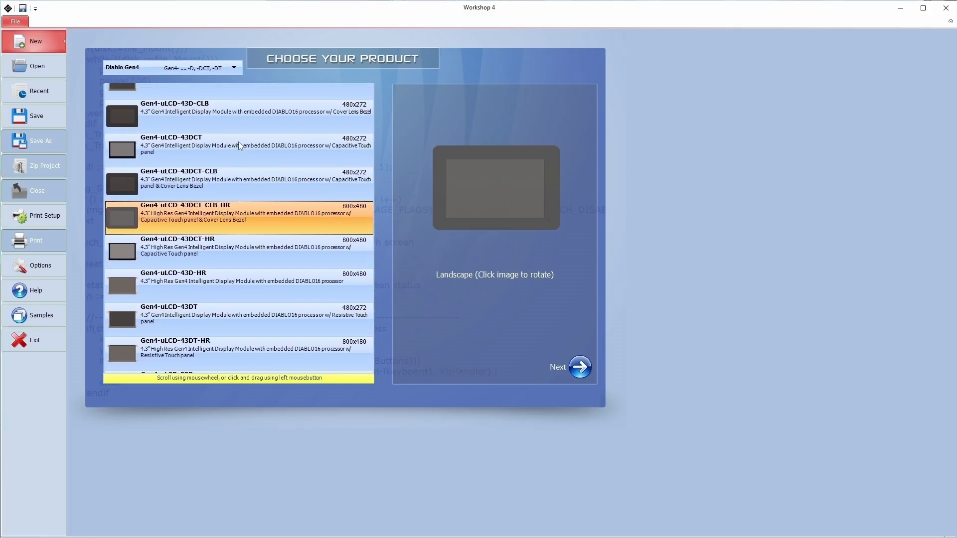
{"action": "left_click", "coordinate": [240, 124]}
{"action": "left_click", "coordinate": [567, 373]}
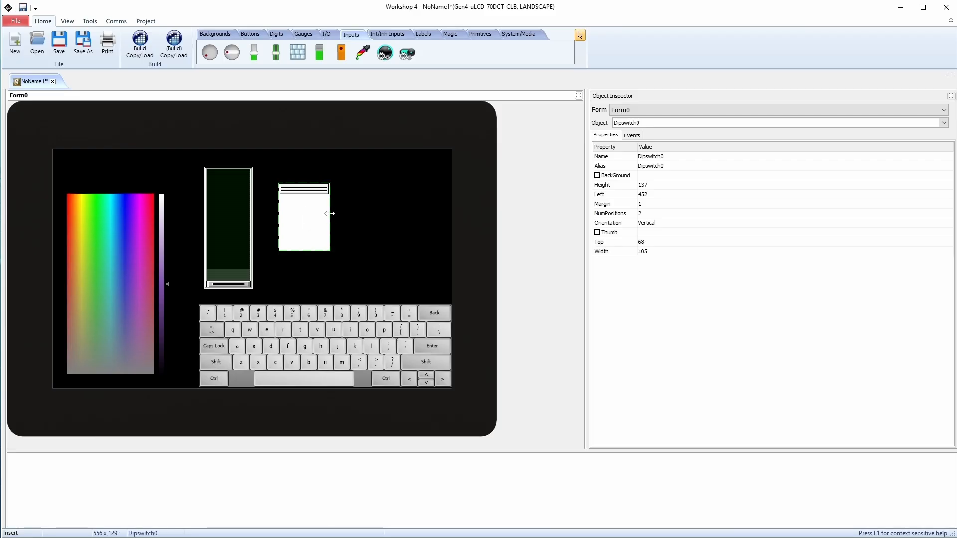
Resize the DIP switch on the form, making it narrower and taller
{"action": "left_click_drag", "start_coordinate": [331, 214], "coordinate": [308, 218]}
{"action": "left_click_drag", "start_coordinate": [299, 250], "coordinate": [295, 294]}
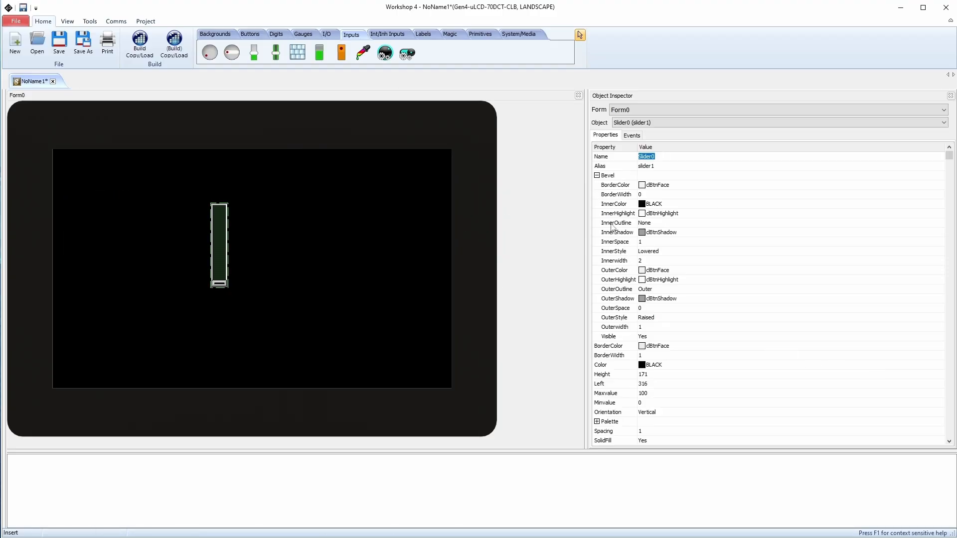
Set the InnerColor of the slider's bevel to a custom red
{"action": "left_click", "coordinate": [648, 204]}
{"action": "left_click", "coordinate": [940, 204]}
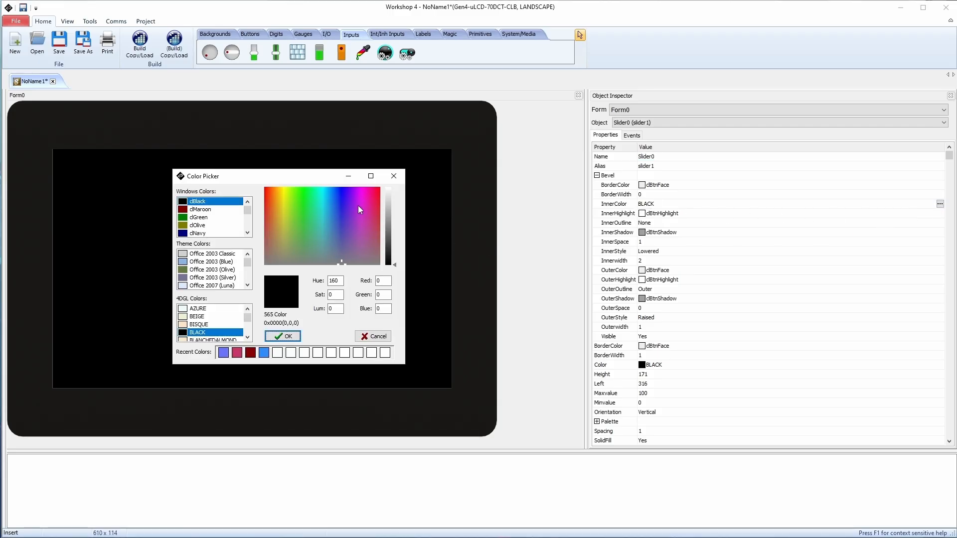
{"action": "left_click_drag", "start_coordinate": [374, 199], "coordinate": [390, 225]}
{"action": "left_click", "coordinate": [288, 335]}
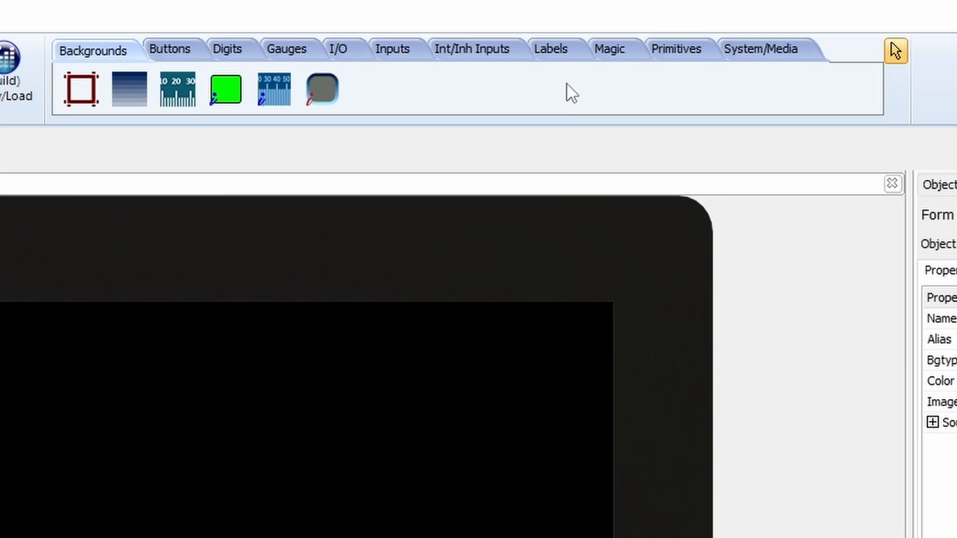
Add a slider input widget to the form and move it to about left 316, top 108
{"action": "left_click", "coordinate": [399, 48]}
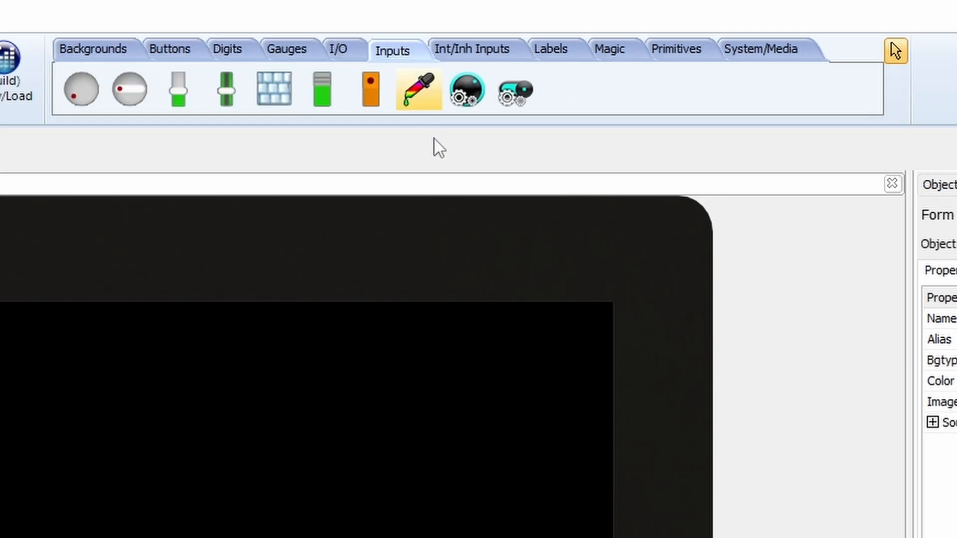
{"action": "left_click", "coordinate": [170, 92]}
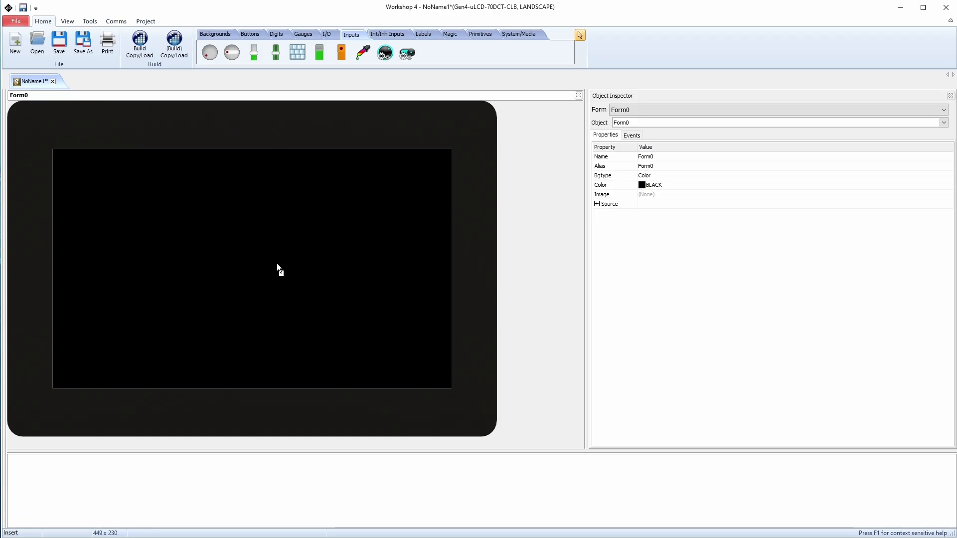
{"action": "left_click", "coordinate": [278, 267]}
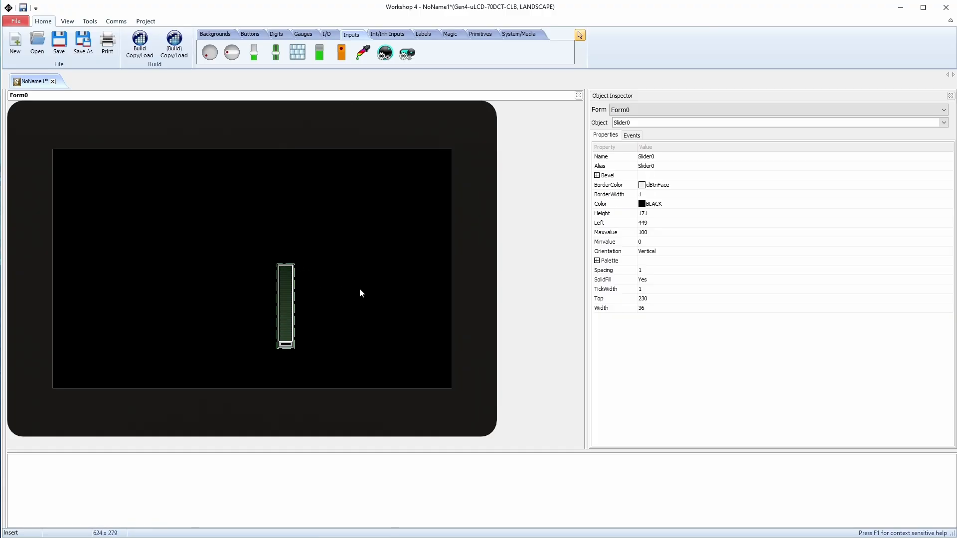
{"action": "left_click_drag", "start_coordinate": [284, 293], "coordinate": [210, 262]}
{"action": "left_click_drag", "start_coordinate": [274, 281], "coordinate": [293, 273]}
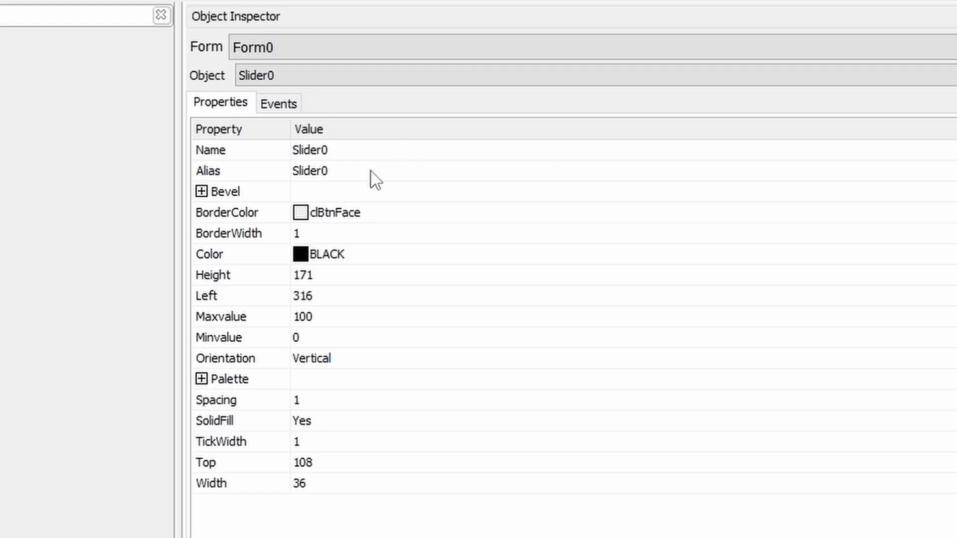
Change the slider's alias to slider1
{"action": "left_click", "coordinate": [358, 153]}
{"action": "left_click", "coordinate": [349, 173]}
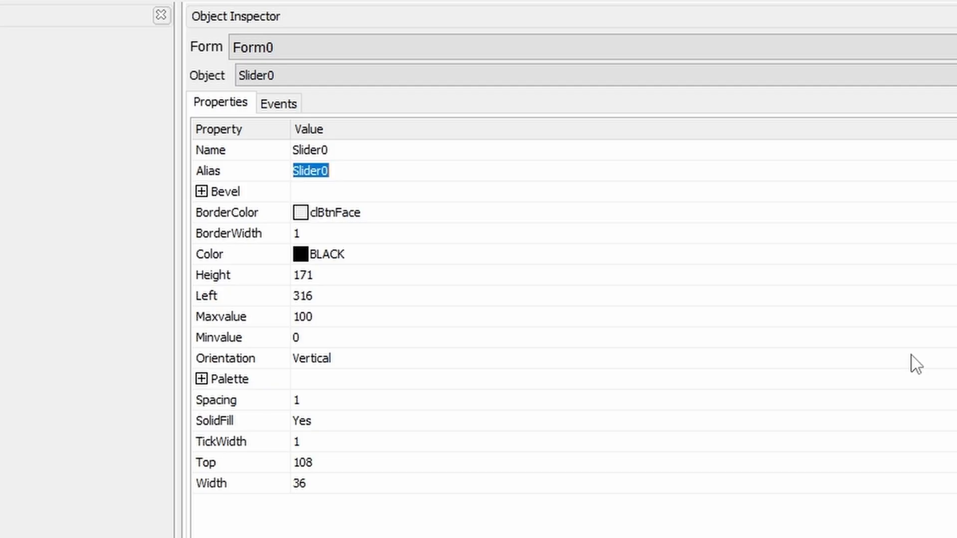
{"action": "type", "text": "slider1"}
{"action": "key", "text": "Return"}
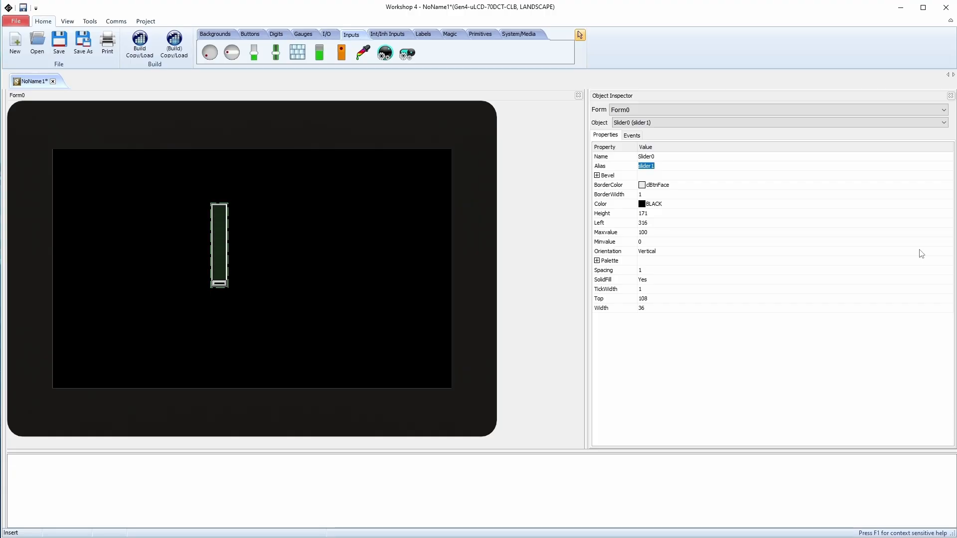
Expand the slider's Bevel properties and set the OuterShadow colour to a light pink
{"action": "left_click", "coordinate": [596, 176]}
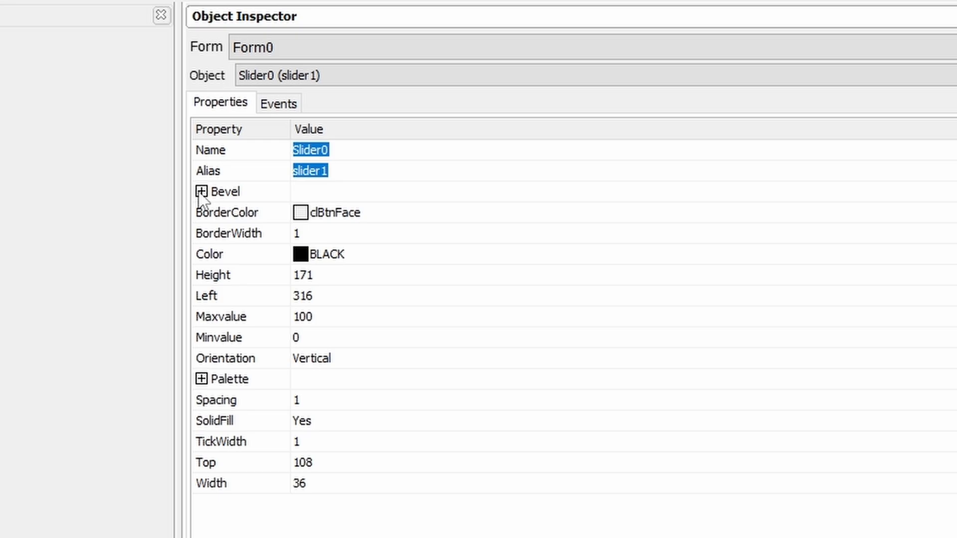
{"action": "left_click", "coordinate": [201, 191]}
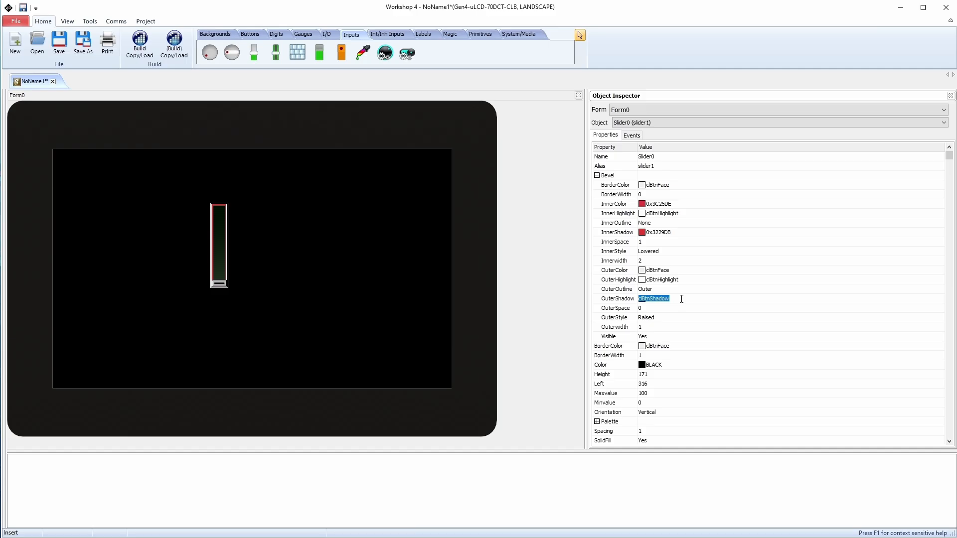
{"action": "left_click", "coordinate": [941, 299]}
{"action": "mouse_move", "coordinate": [379, 224]}
{"action": "left_mouse_down"}
{"action": "mouse_move", "coordinate": [379, 244]}
{"action": "mouse_move", "coordinate": [380, 203]}
{"action": "mouse_move", "coordinate": [389, 202]}
{"action": "left_mouse_up"}
{"action": "left_click", "coordinate": [283, 337]}
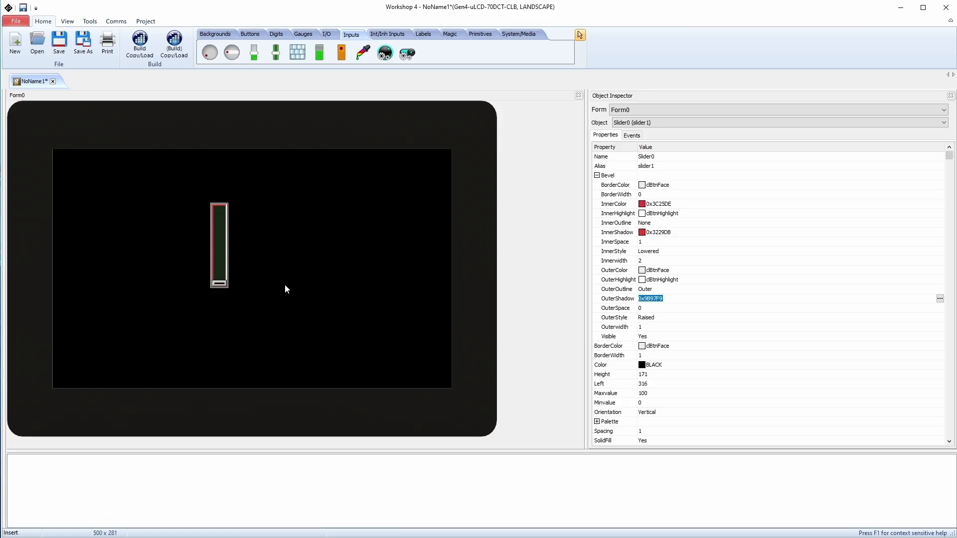
Enlarge the slider to about 117 wide and 288 high and shift it to about left 328
{"action": "left_click", "coordinate": [226, 253]}
{"action": "left_click_drag", "start_coordinate": [226, 253], "coordinate": [268, 255]}
{"action": "left_click_drag", "start_coordinate": [235, 350], "coordinate": [275, 335]}
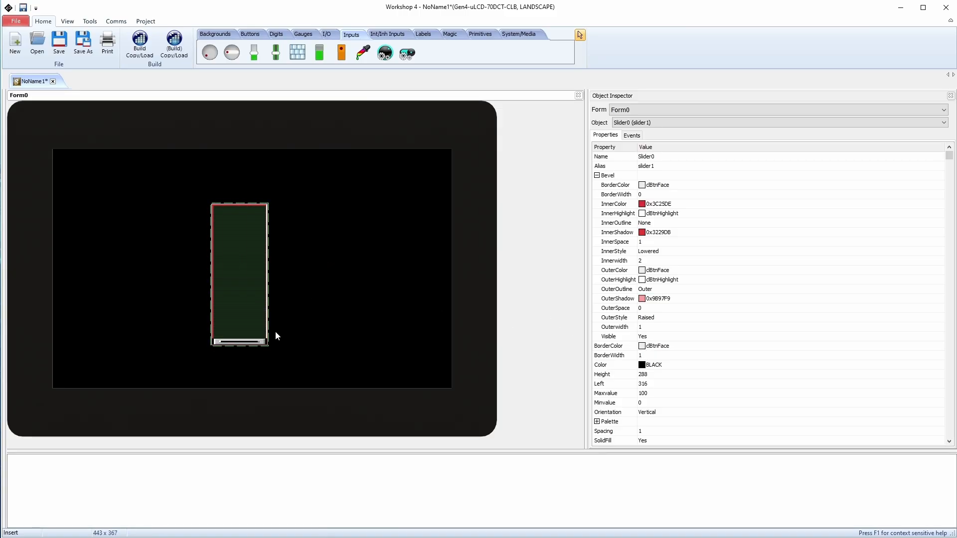
{"action": "left_click_drag", "start_coordinate": [246, 272], "coordinate": [252, 271]}
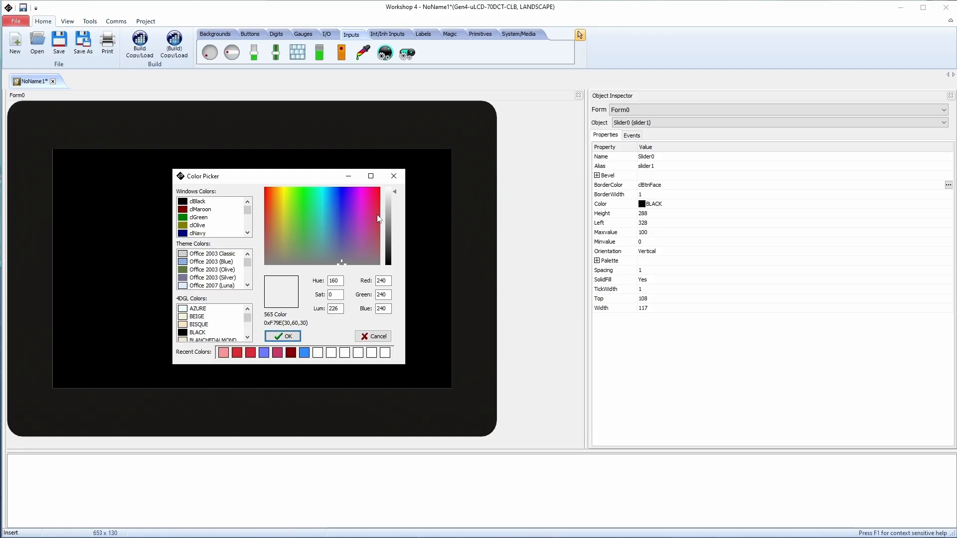
Give the slider a pink border (0x9F9CFF) with a border width of 3, and a pale blue colour (0xFFF9CF)
{"action": "mouse_move", "coordinate": [374, 211]}
{"action": "left_mouse_down"}
{"action": "mouse_move", "coordinate": [380, 187]}
{"action": "mouse_move", "coordinate": [392, 214]}
{"action": "mouse_move", "coordinate": [393, 204]}
{"action": "left_mouse_up"}
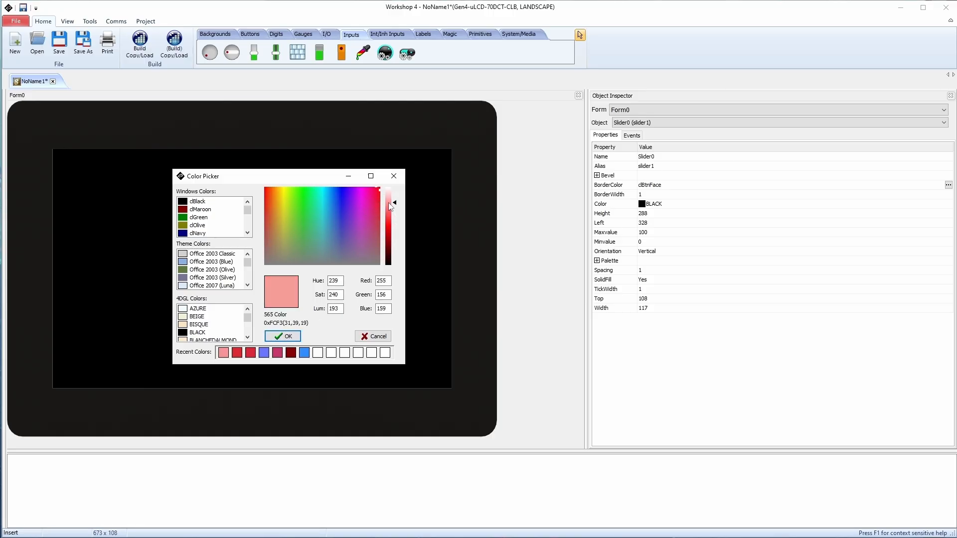
{"action": "left_click", "coordinate": [284, 336]}
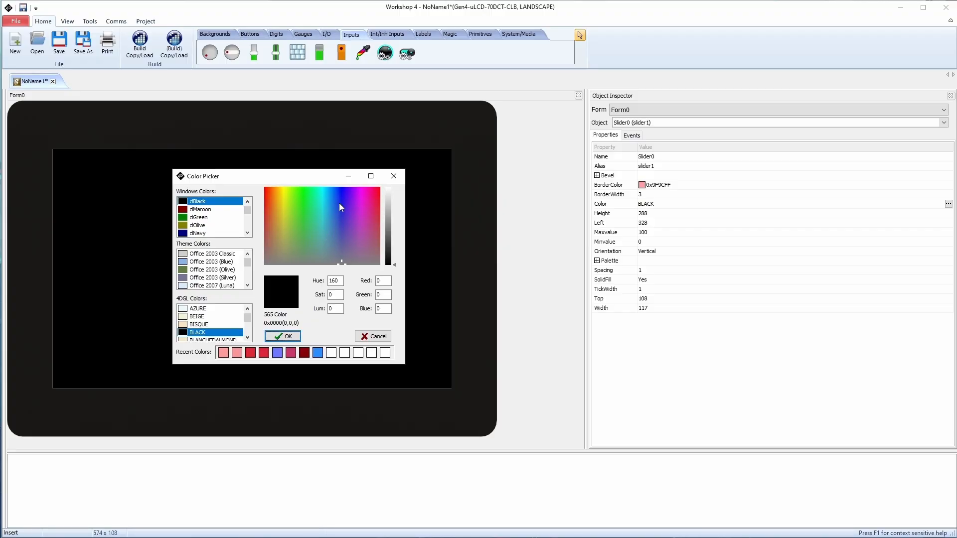
{"action": "left_click_drag", "start_coordinate": [339, 202], "coordinate": [324, 190]}
{"action": "left_click_drag", "start_coordinate": [395, 239], "coordinate": [393, 198]}
{"action": "left_click", "coordinate": [284, 335]}
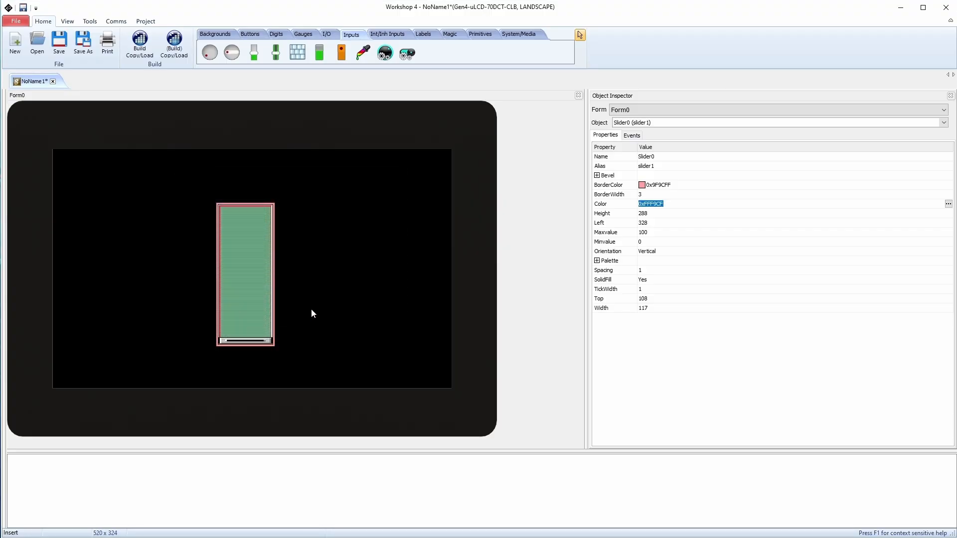
Resize the slider on the form to about 83 wide and 336 high, positioned at about left 348, top 68
{"action": "left_click", "coordinate": [283, 284]}
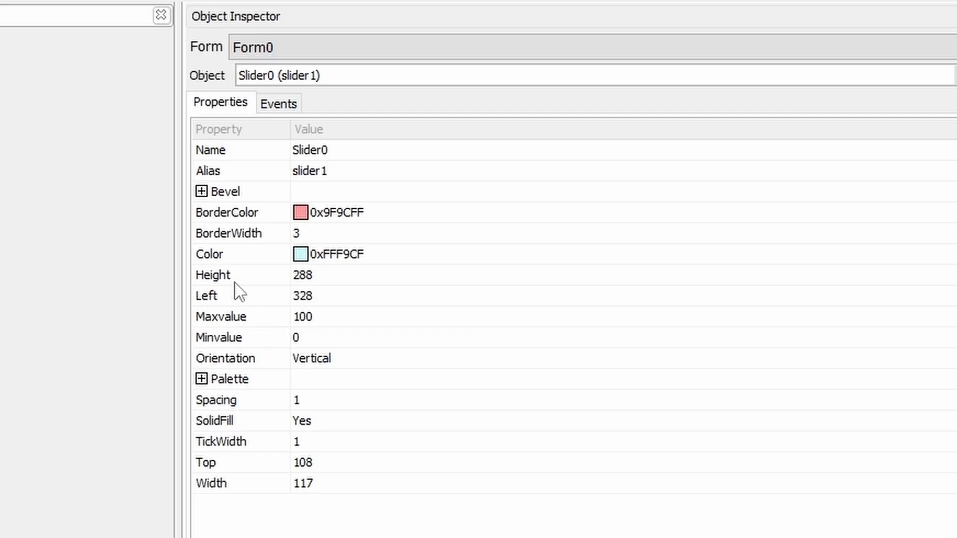
{"action": "left_click", "coordinate": [237, 278]}
{"action": "left_click", "coordinate": [300, 275]}
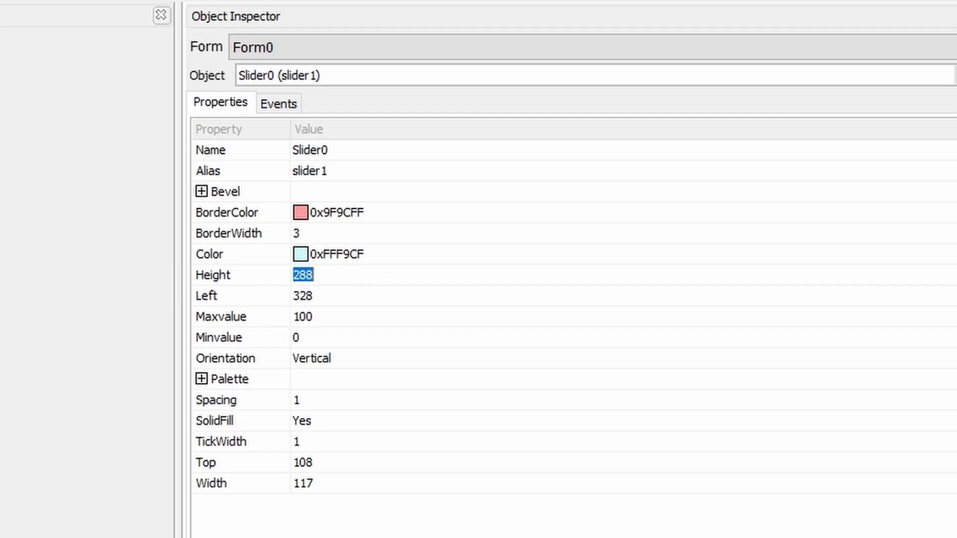
{"action": "left_click", "coordinate": [261, 220]}
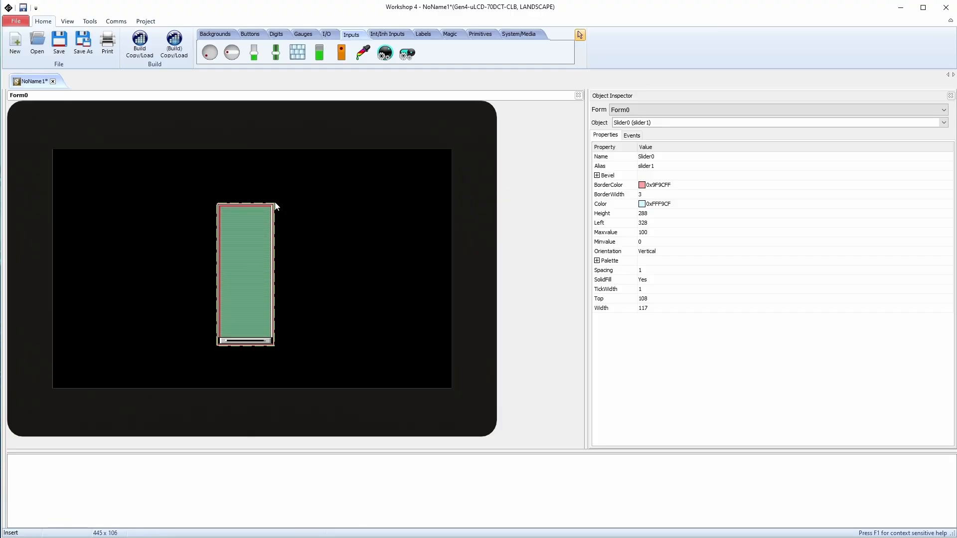
{"action": "left_click", "coordinate": [275, 208]}
{"action": "left_click", "coordinate": [272, 221]}
{"action": "left_click_drag", "start_coordinate": [274, 220], "coordinate": [244, 184]}
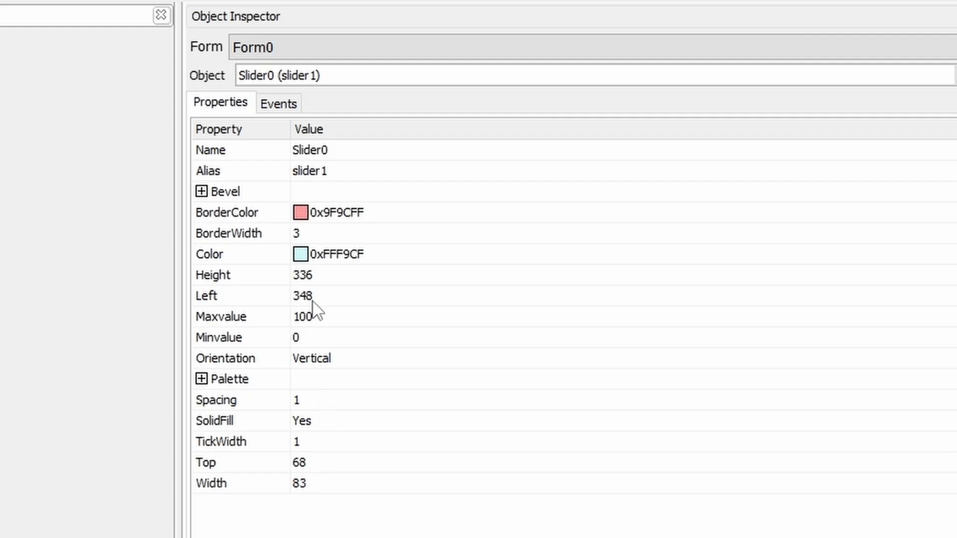
Set the slider's Left value to 400 and reposition it on the form at about left 304, top 56
{"action": "left_click", "coordinate": [321, 300]}
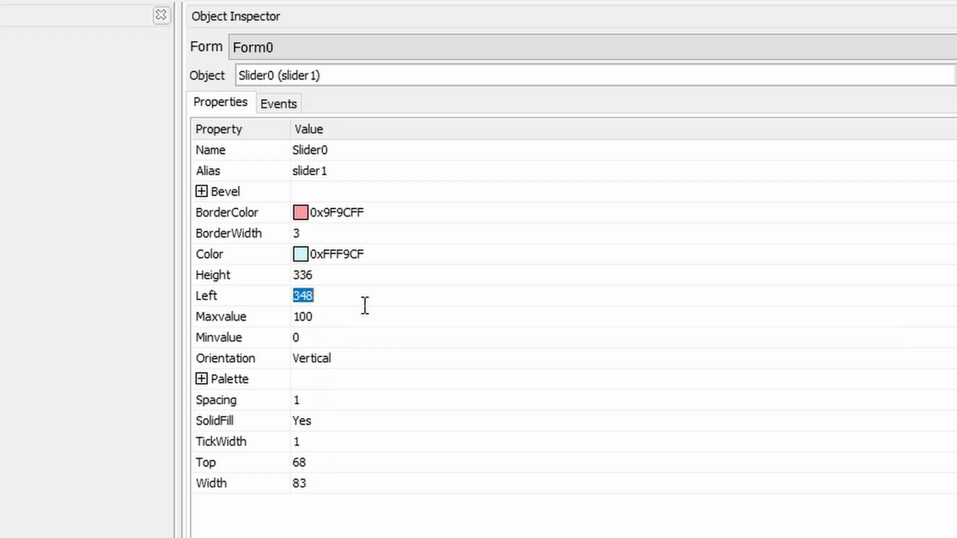
{"action": "type", "text": "400"}
{"action": "key", "text": "Return"}
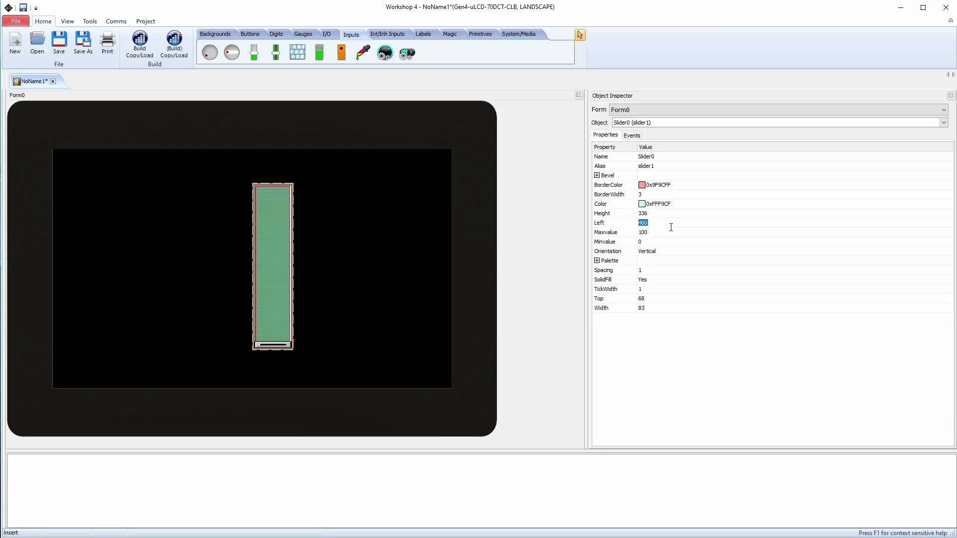
{"action": "left_click_drag", "start_coordinate": [282, 237], "coordinate": [234, 231]}
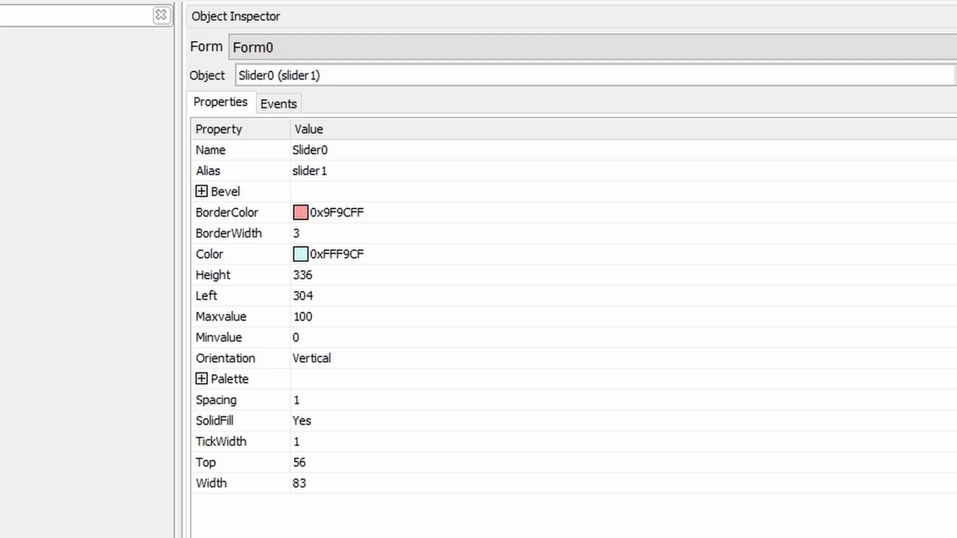
Set the slider's maximum value to 30
{"action": "left_click", "coordinate": [321, 317]}
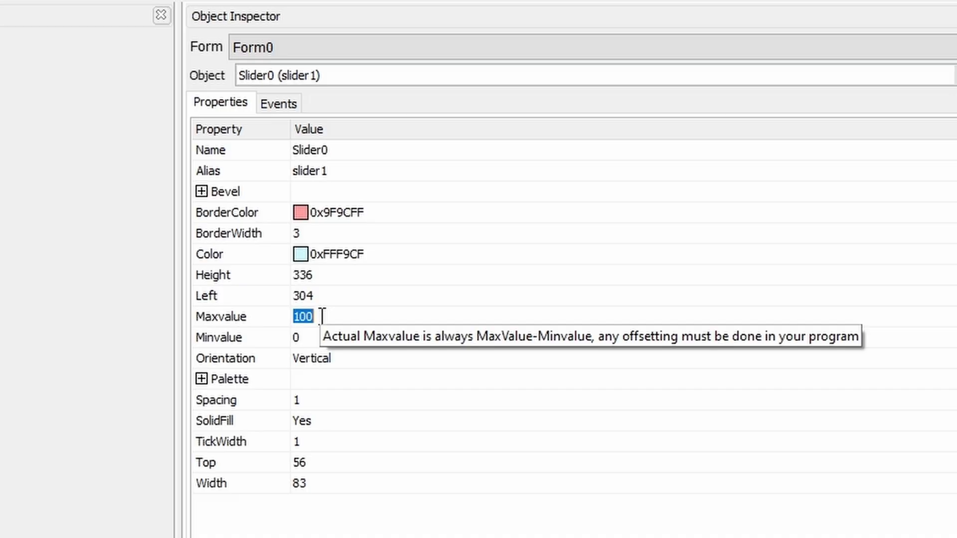
{"action": "type", "text": "30"}
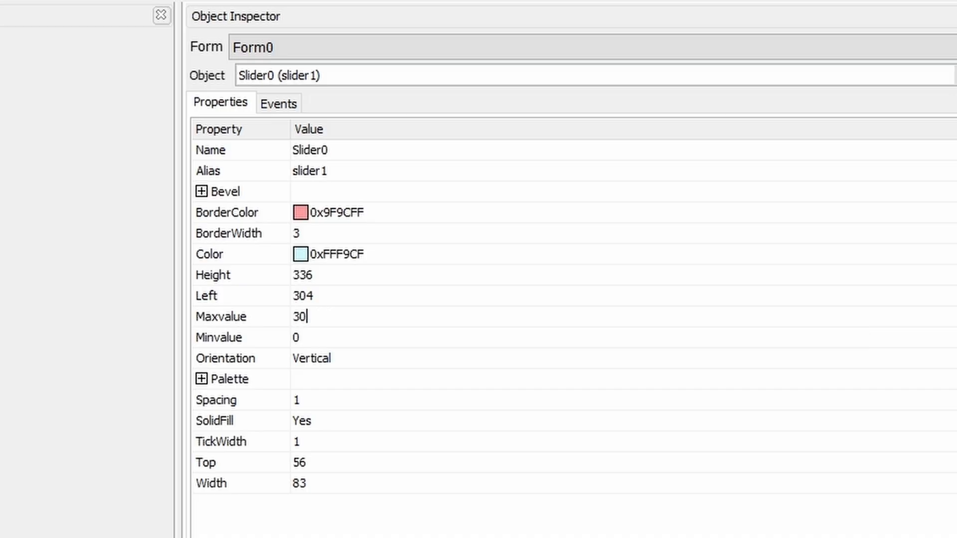
{"action": "key", "text": "Return"}
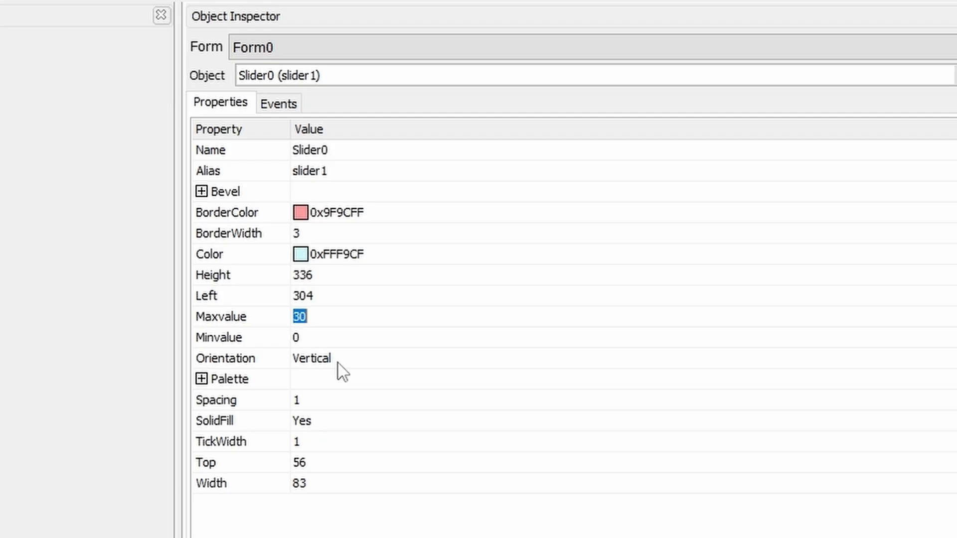
Change the slider's orientation to Horizontal and move it on the form to about left 244, top 172
{"action": "left_click", "coordinate": [658, 252]}
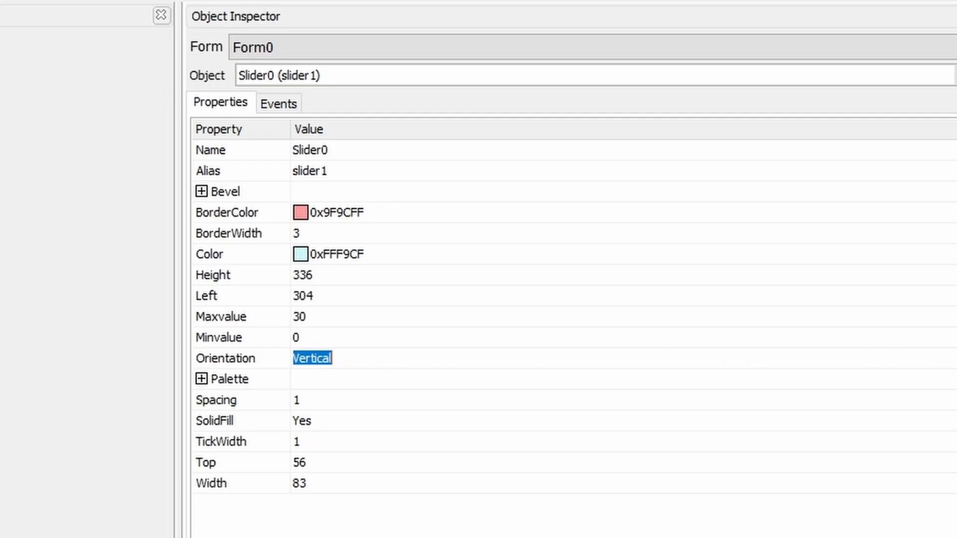
{"action": "left_click", "coordinate": [955, 359]}
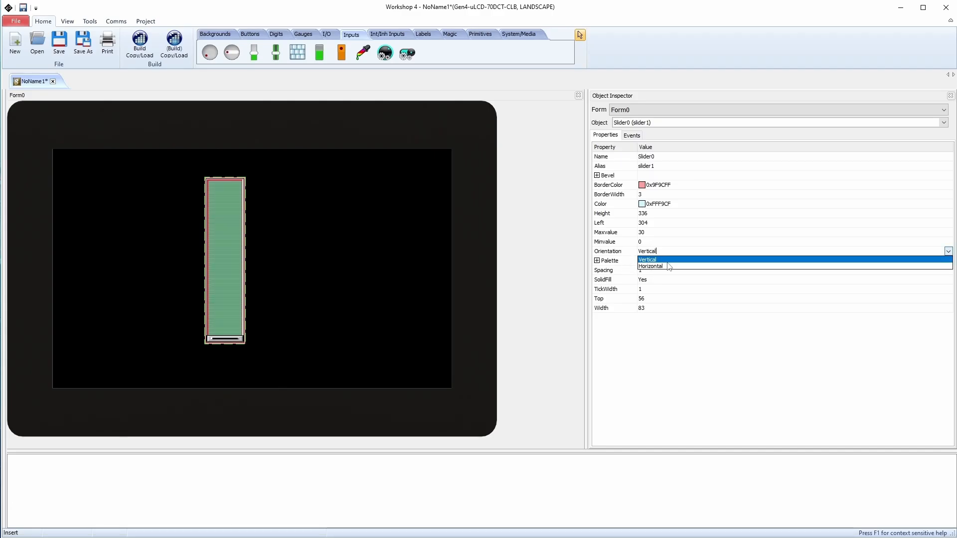
{"action": "left_click", "coordinate": [664, 267]}
{"action": "left_click_drag", "start_coordinate": [310, 186], "coordinate": [265, 250]}
{"action": "left_click", "coordinate": [765, 253]}
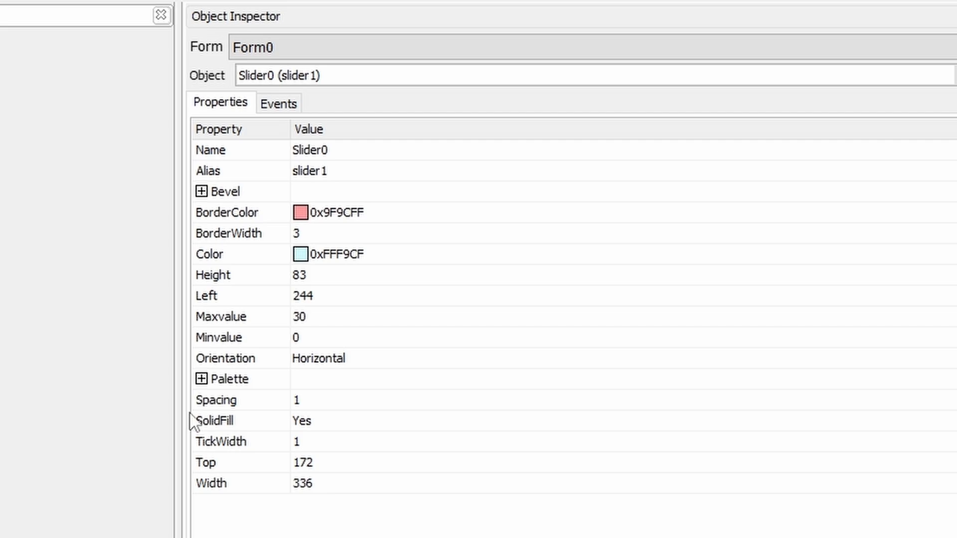
Expand the slider's Palette property and examine its High and Low colours
{"action": "left_click", "coordinate": [597, 261]}
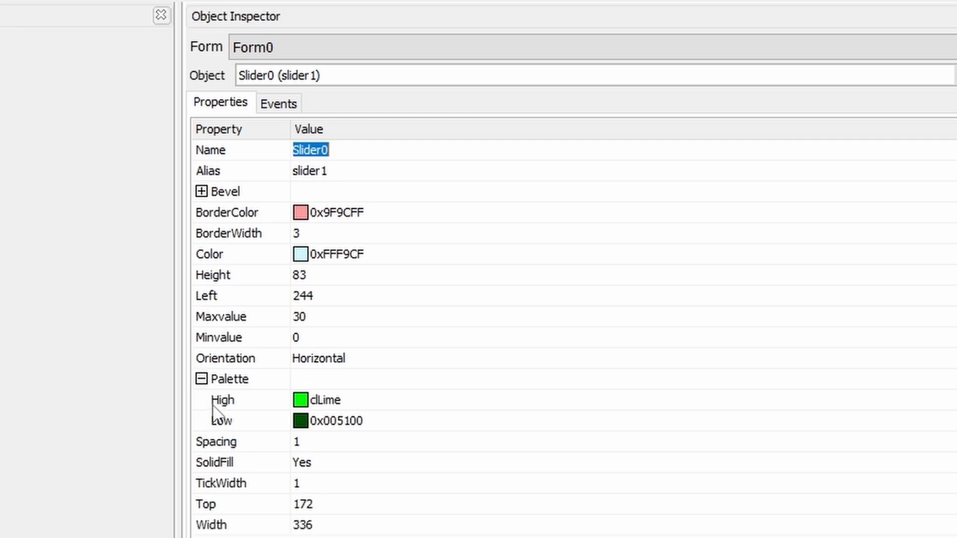
{"action": "left_click", "coordinate": [384, 409]}
{"action": "left_click", "coordinate": [386, 415]}
{"action": "left_click", "coordinate": [381, 403]}
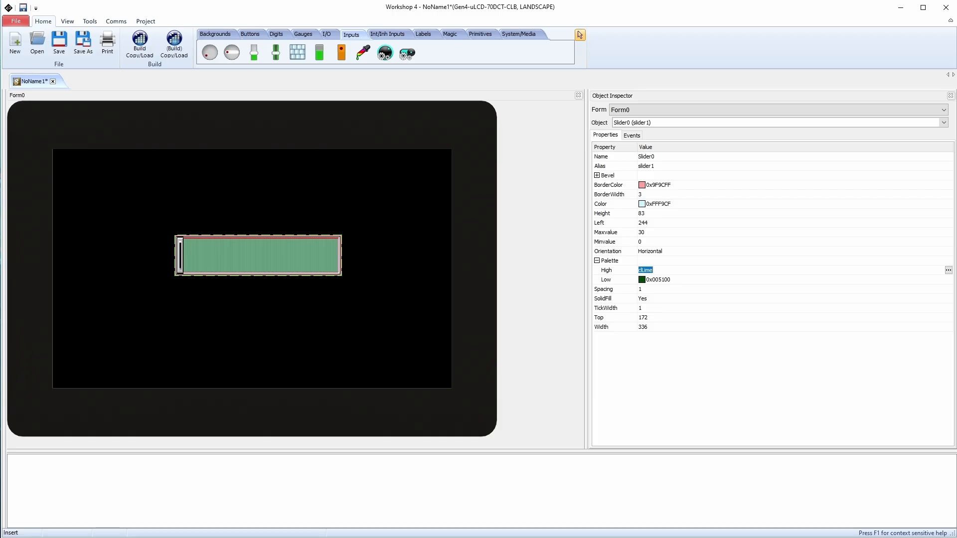
Set the slider's tick spacing to 3
{"action": "left_click", "coordinate": [653, 291]}
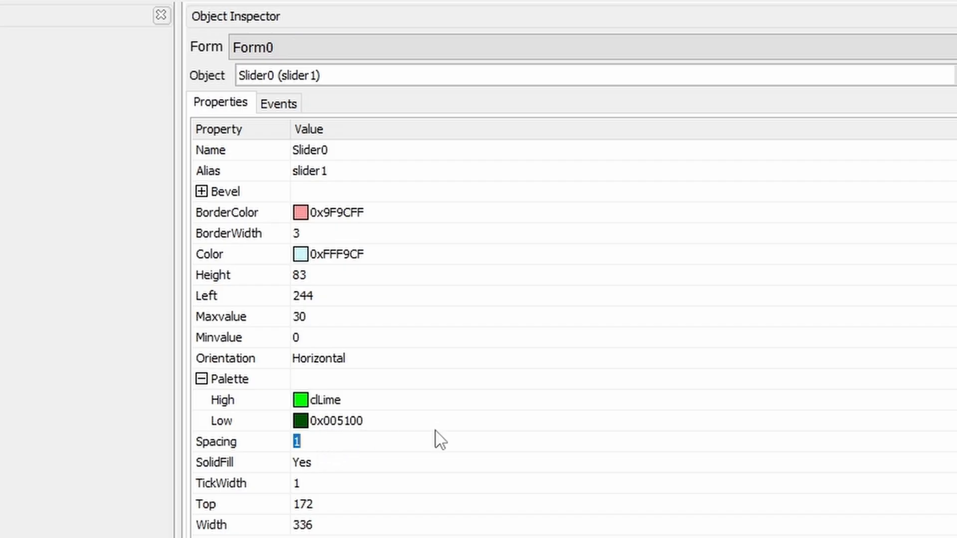
{"action": "type", "text": "3"}
{"action": "key", "text": "Return"}
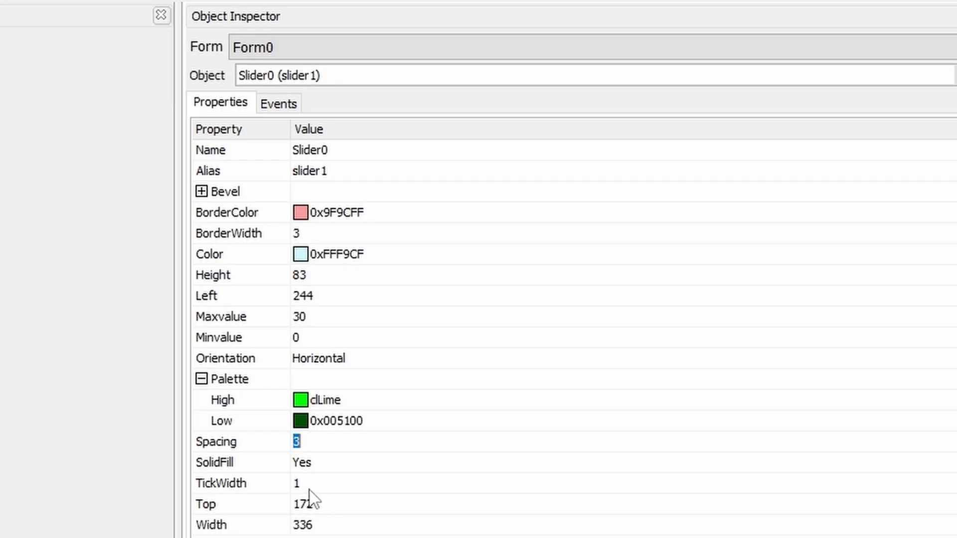
Toggle the slider's SolidFill between No and Yes to compare the looks, leaving it set to No
{"action": "left_click", "coordinate": [757, 299]}
{"action": "left_click", "coordinate": [950, 299]}
{"action": "left_click", "coordinate": [418, 494]}
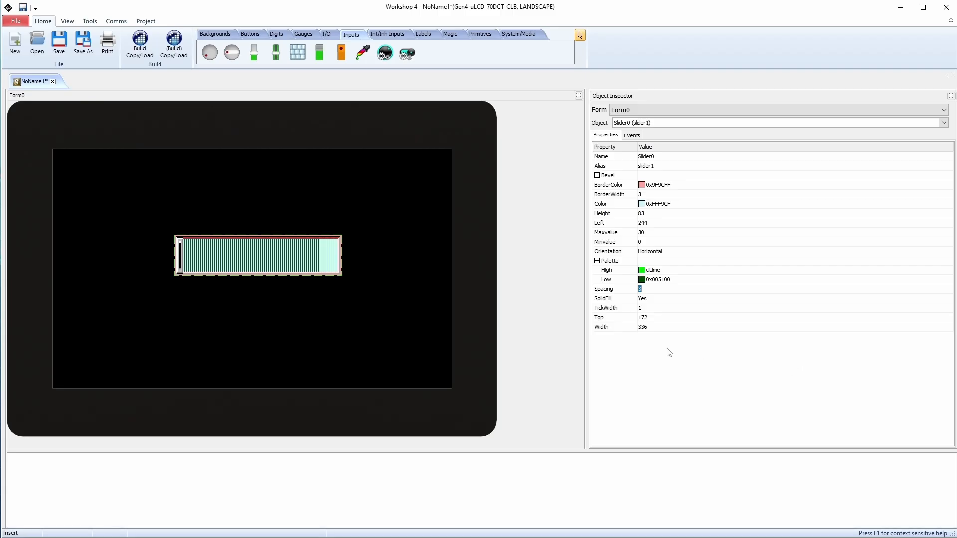
{"action": "left_click", "coordinate": [650, 298]}
{"action": "left_click", "coordinate": [949, 298]}
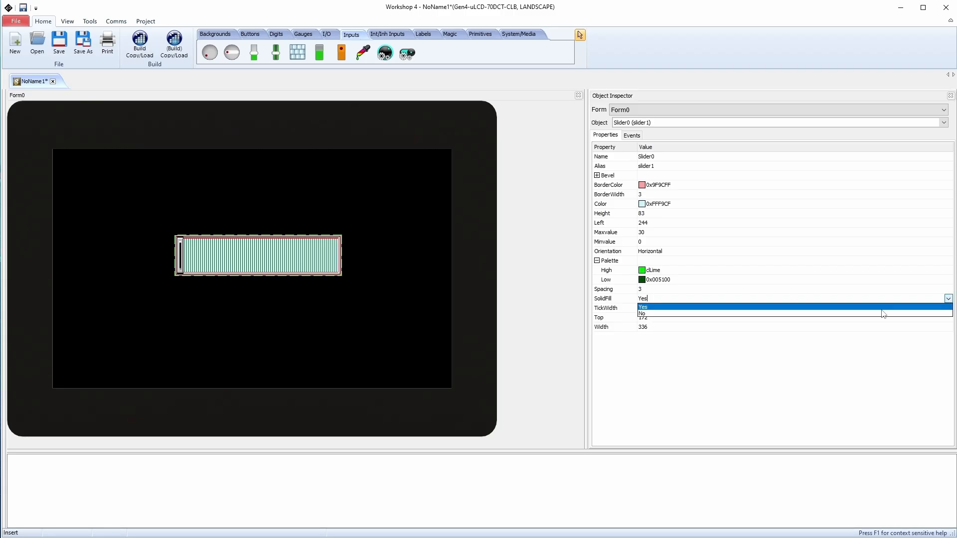
{"action": "left_click", "coordinate": [696, 313]}
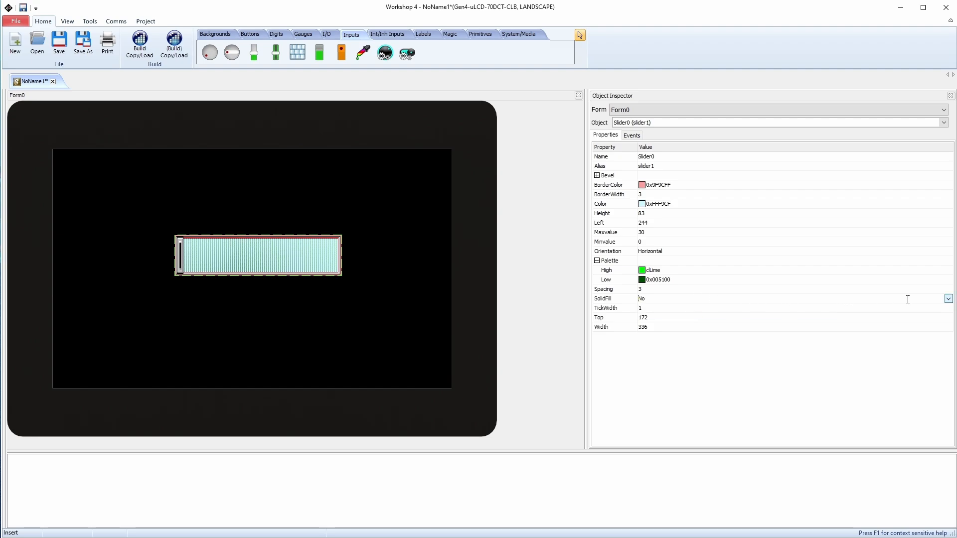
{"action": "left_click", "coordinate": [948, 298]}
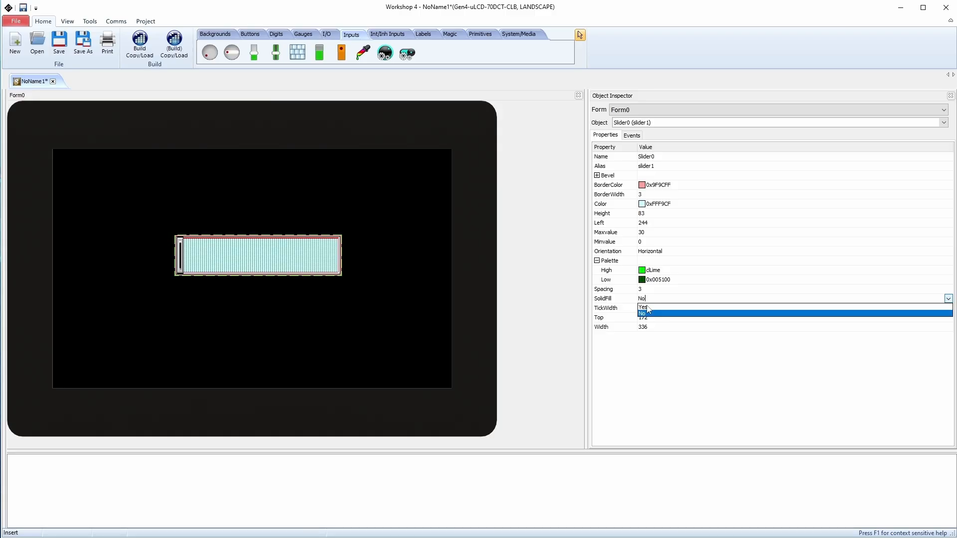
{"action": "left_click", "coordinate": [648, 307]}
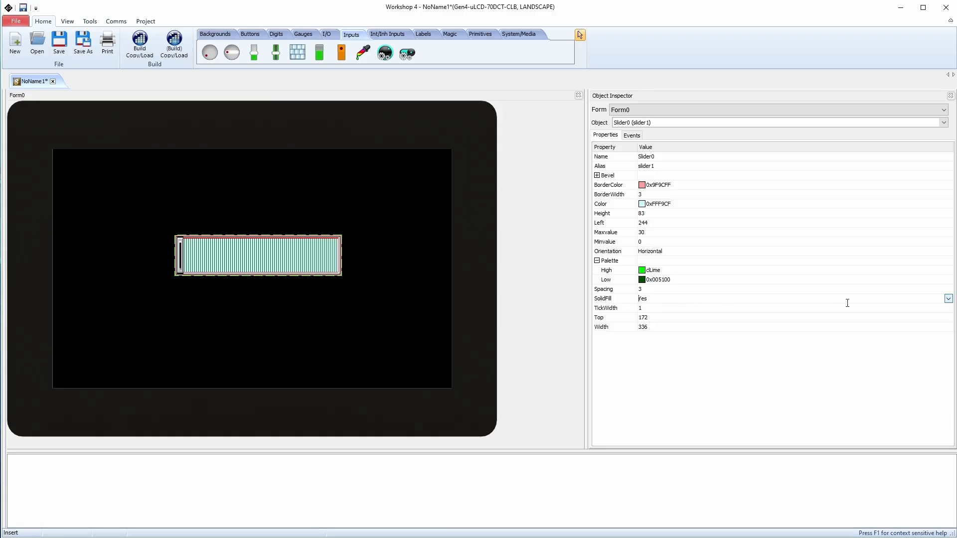
{"action": "left_click", "coordinate": [948, 298]}
{"action": "left_click", "coordinate": [666, 317]}
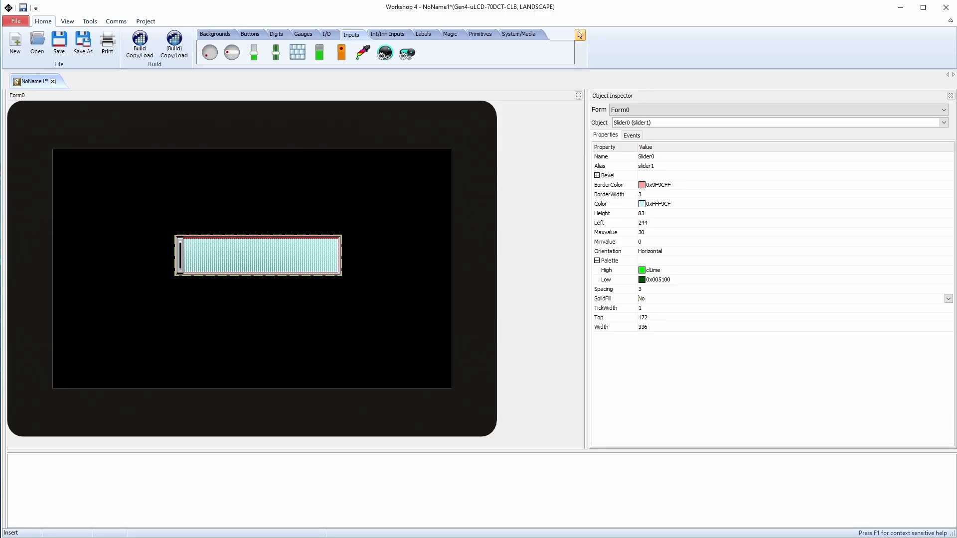
Place the slider at about left 148, top 308 with a width of about 530, and add LED digits above it
{"action": "left_click_drag", "start_coordinate": [270, 250], "coordinate": [366, 323]}
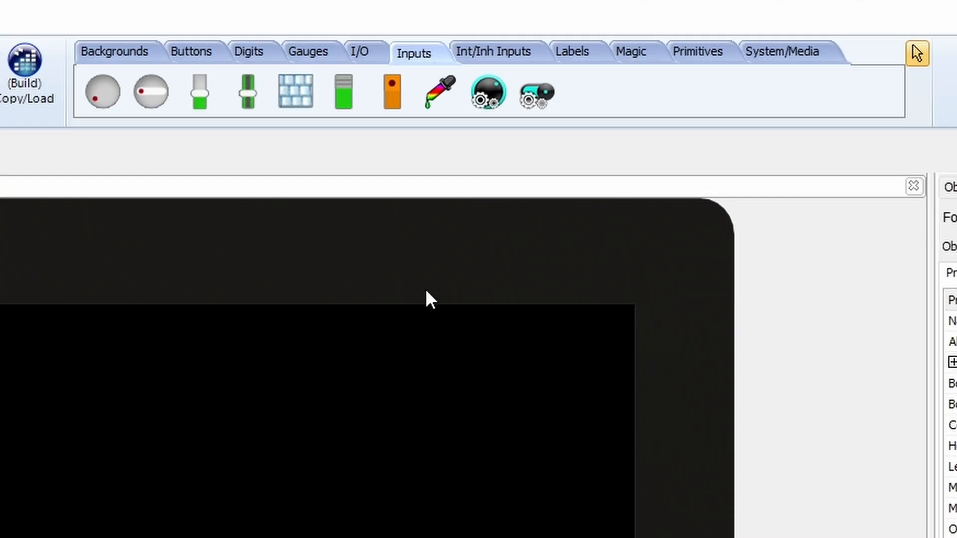
{"action": "left_click", "coordinate": [279, 36]}
{"action": "left_click_drag", "start_coordinate": [103, 92], "coordinate": [116, 483]}
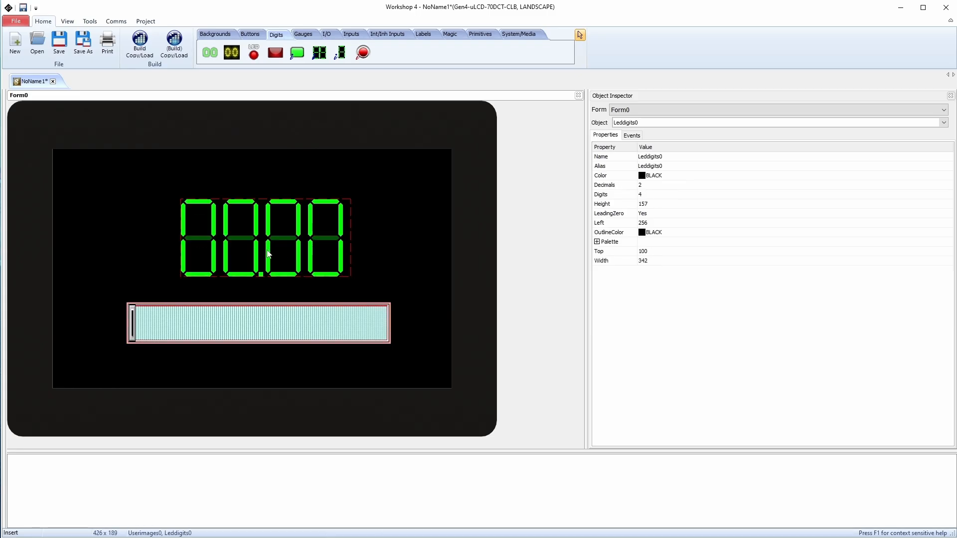
Link the slider's OnChanging event to Leddigits0Set
{"action": "left_click", "coordinate": [249, 321]}
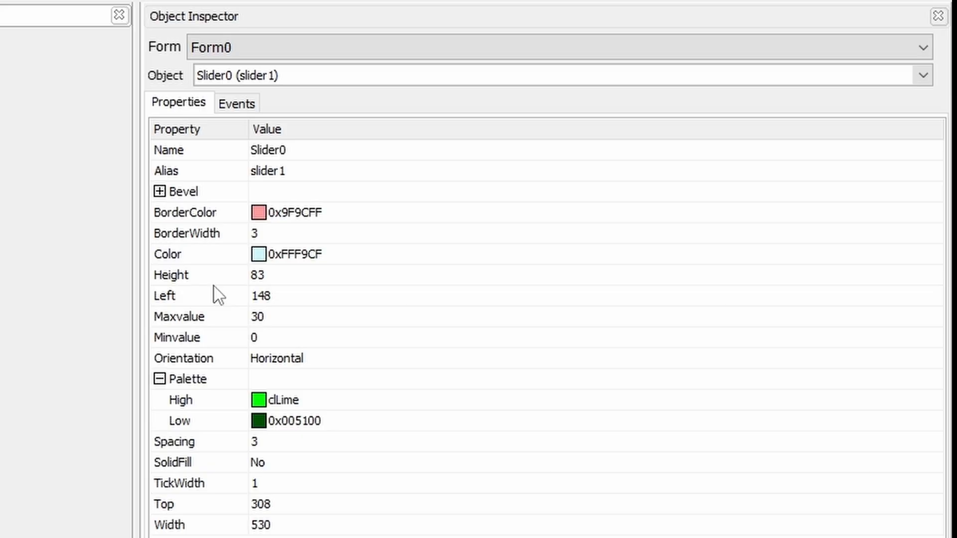
{"action": "left_click", "coordinate": [250, 104]}
{"action": "left_click", "coordinate": [933, 171]}
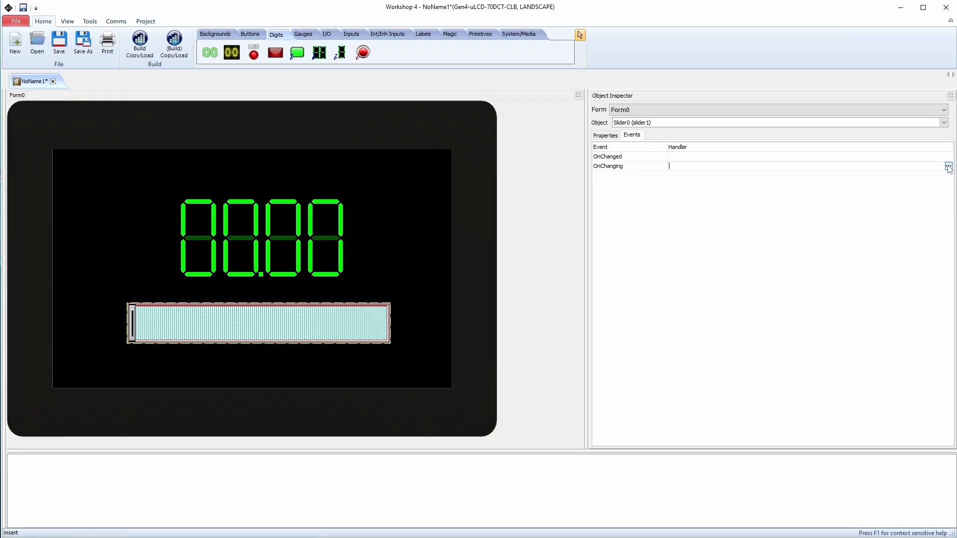
{"action": "left_click", "coordinate": [948, 167]}
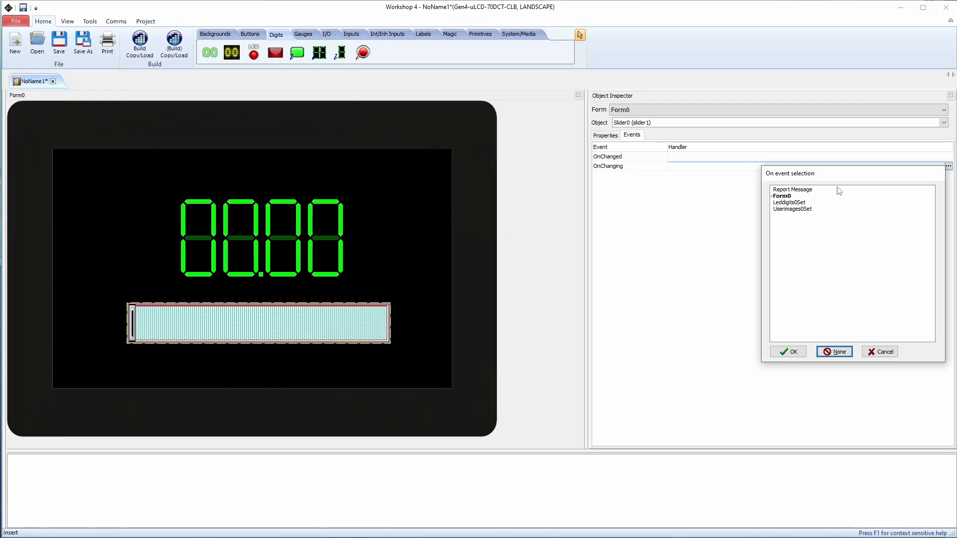
{"action": "left_click", "coordinate": [444, 225]}
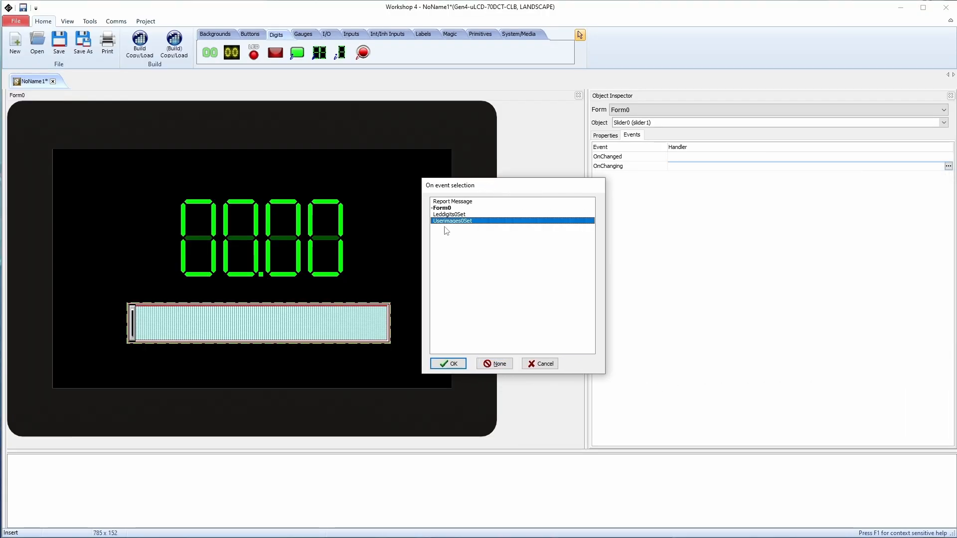
{"action": "left_click", "coordinate": [447, 215]}
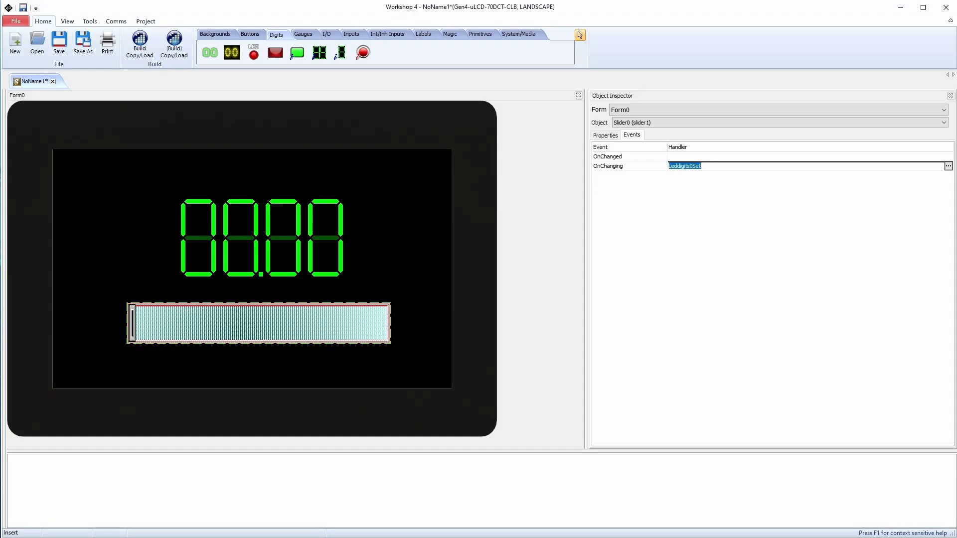
{"action": "left_click", "coordinate": [252, 301]}
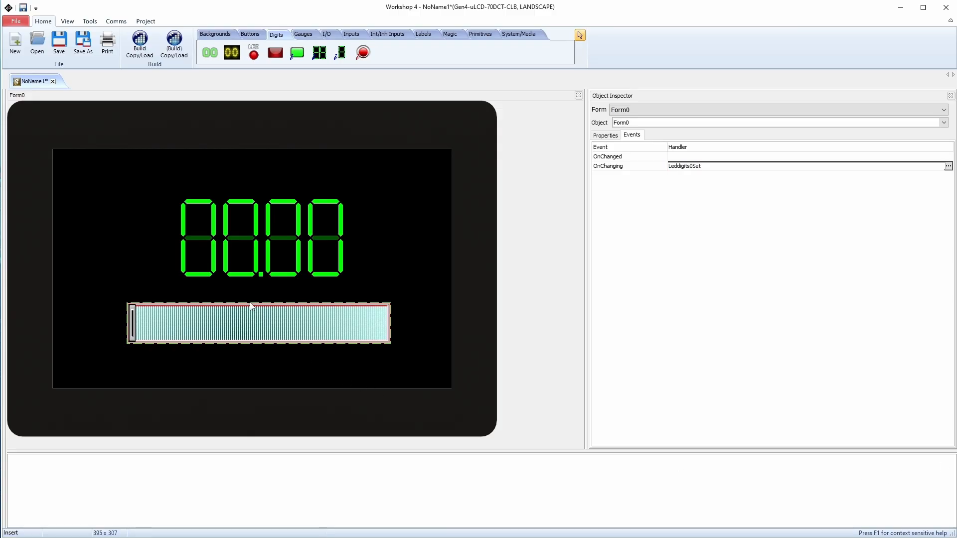
{"action": "key", "text": "Delete"}
{"action": "left_click", "coordinate": [925, 366]}
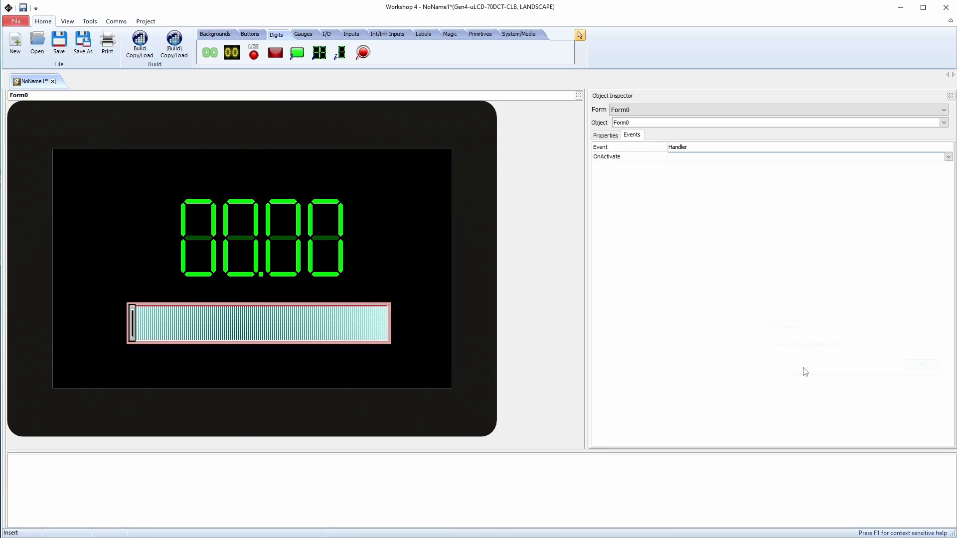
Add a knob and a rotary switch to the blank Form1, moving the knob to about left 172, top 264 and the switch above it
{"action": "left_click", "coordinate": [210, 52]}
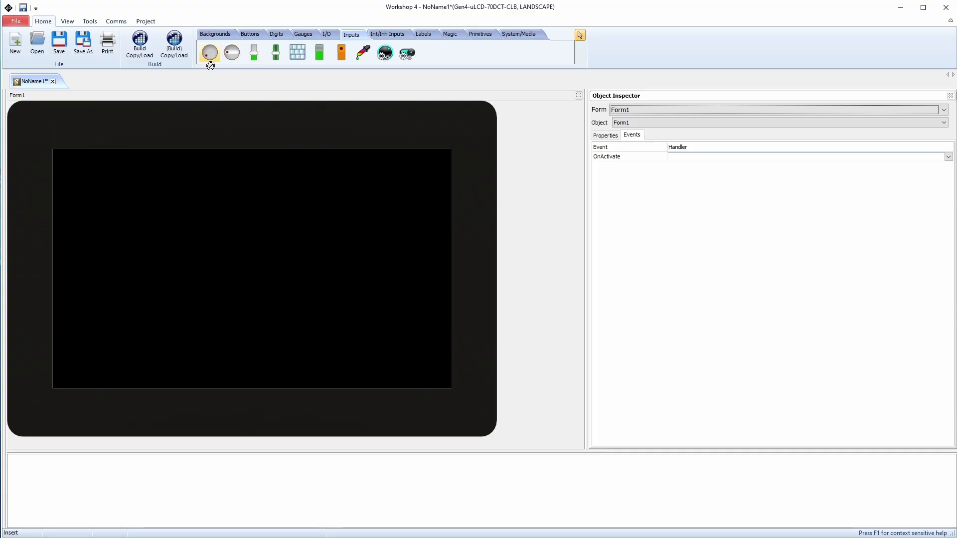
{"action": "left_click", "coordinate": [196, 233]}
{"action": "left_click", "coordinate": [277, 233]}
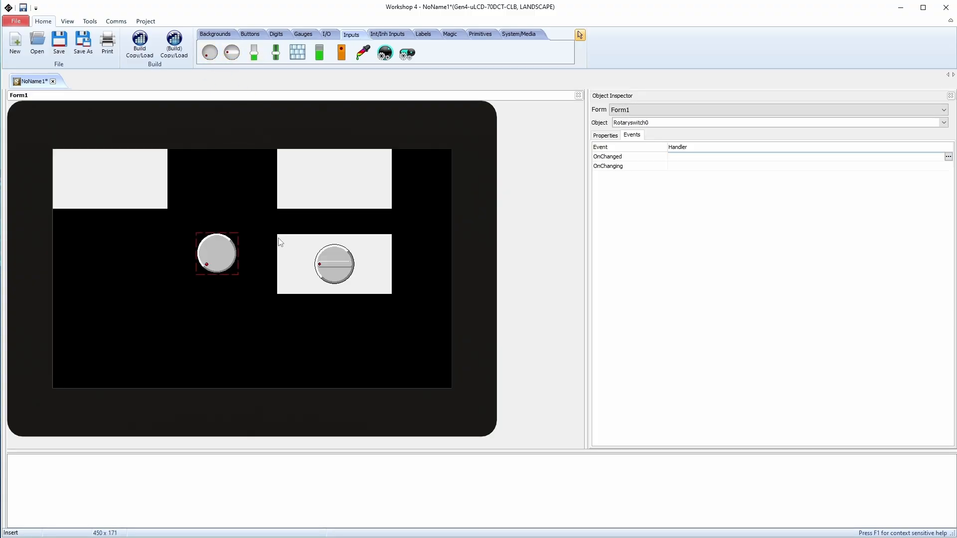
{"action": "left_click_drag", "start_coordinate": [325, 265], "coordinate": [322, 250]}
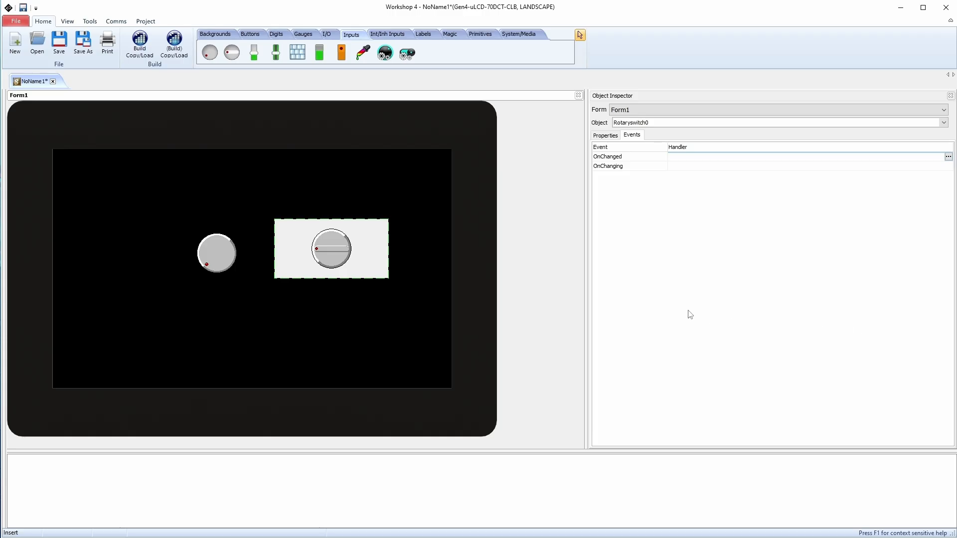
{"action": "left_click_drag", "start_coordinate": [222, 255], "coordinate": [162, 300]}
{"action": "left_click_drag", "start_coordinate": [312, 264], "coordinate": [224, 233]}
Try a base angle of 60 and then 120 for the knob in its properties
{"action": "left_click", "coordinate": [172, 304]}
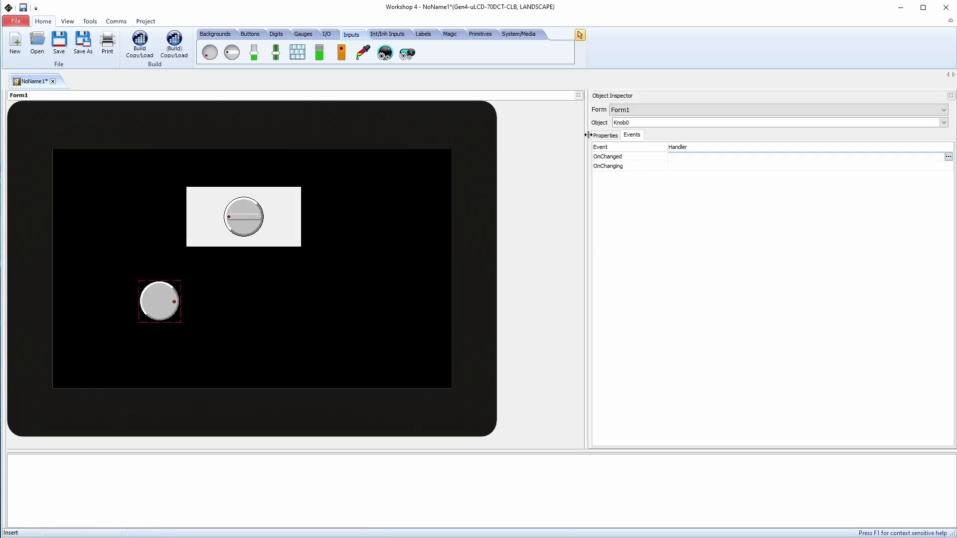
{"action": "left_click", "coordinate": [605, 135]}
{"action": "left_click", "coordinate": [655, 185]}
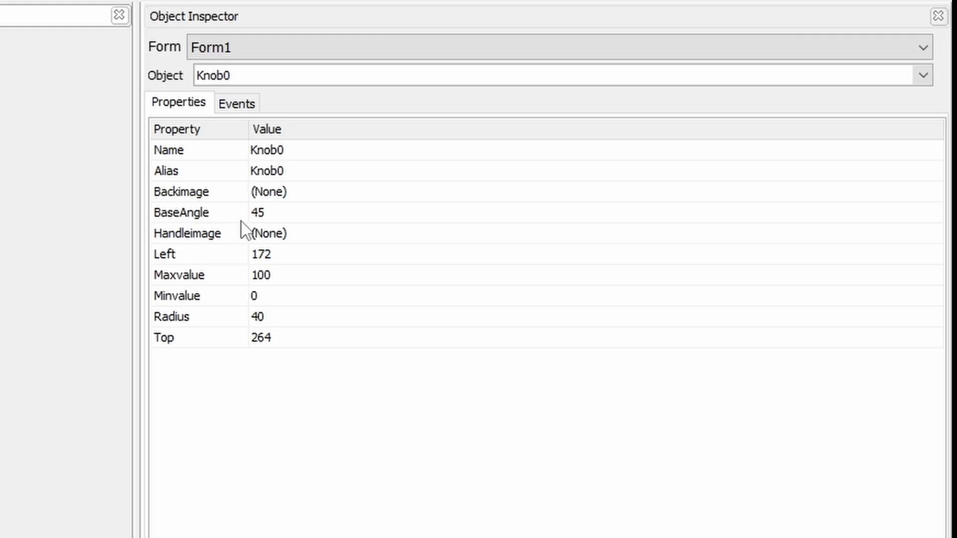
{"action": "left_click", "coordinate": [306, 213]}
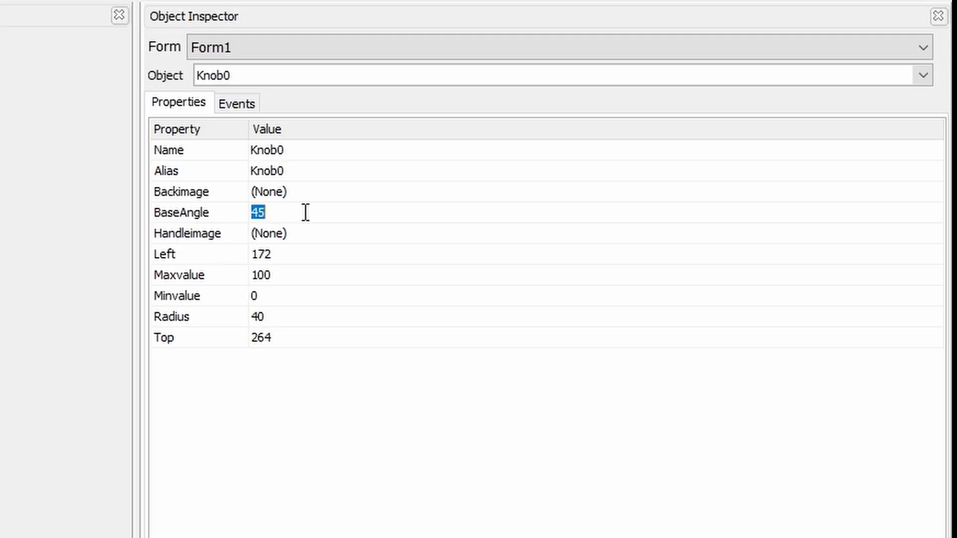
{"action": "type", "text": "60"}
{"action": "key", "text": "Return"}
{"action": "type", "text": "120"}
{"action": "key", "text": "Return"}
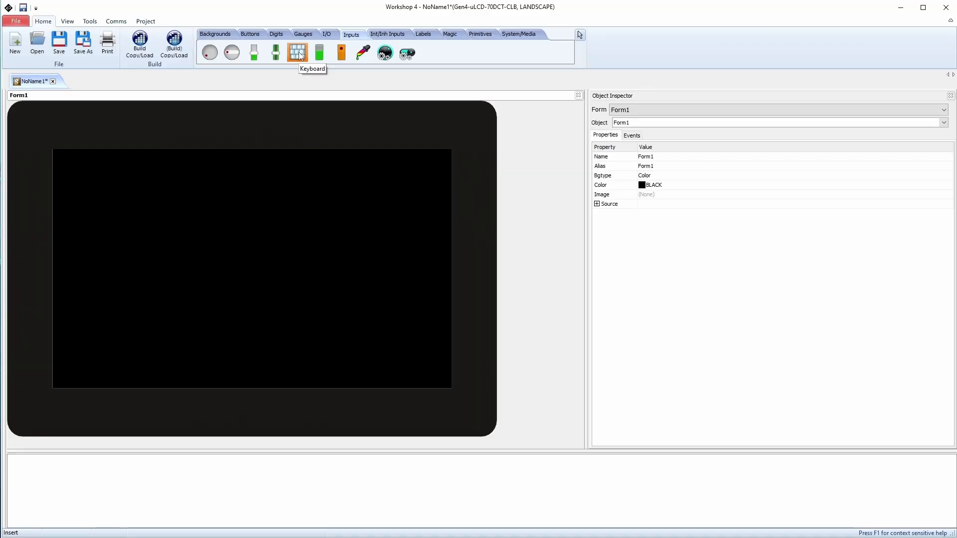
Add a keyboard along the bottom of the empty Form1, enlarged to about 799 wide and 244 high at left 0, top 236
{"action": "left_click", "coordinate": [300, 56]}
{"action": "left_click", "coordinate": [201, 275]}
{"action": "left_click_drag", "start_coordinate": [299, 317], "coordinate": [155, 343]}
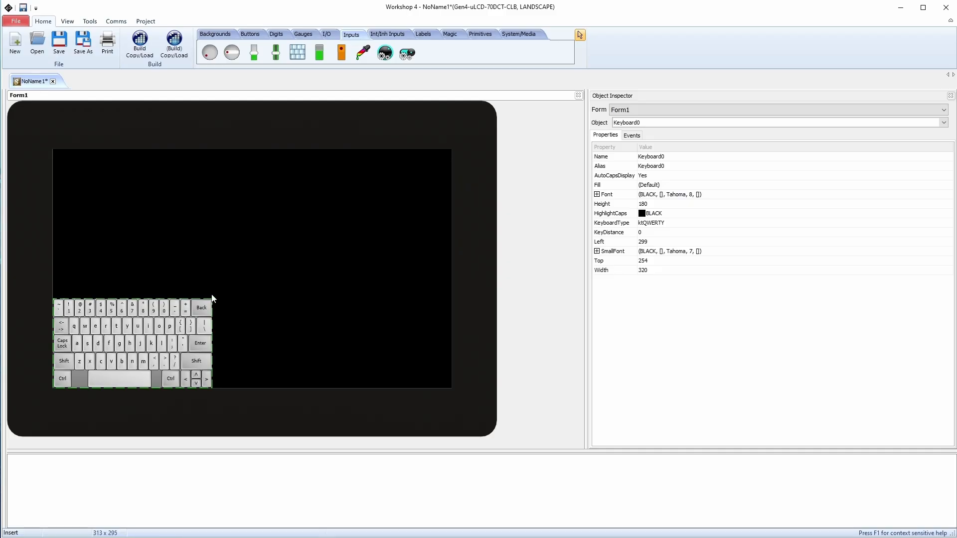
{"action": "left_click_drag", "start_coordinate": [212, 299], "coordinate": [474, 269]}
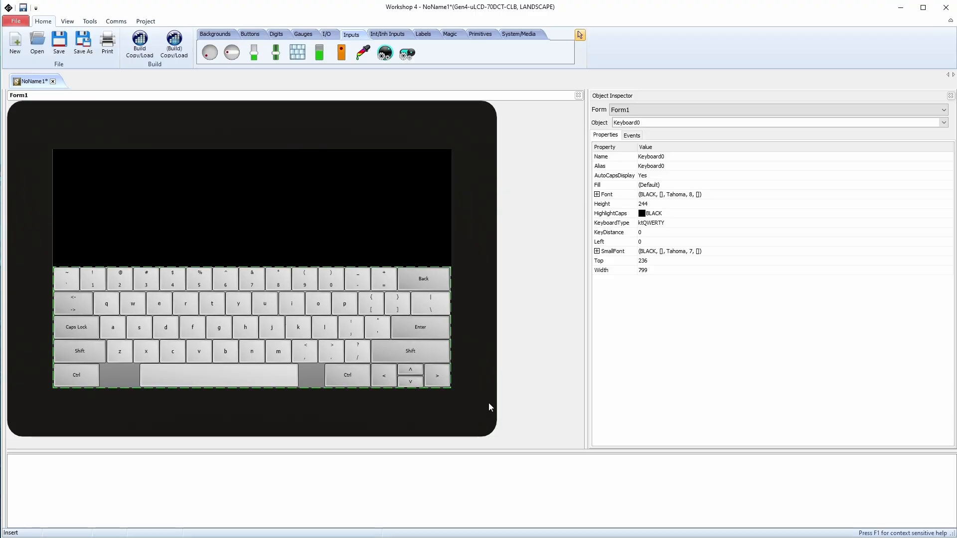
{"action": "left_click", "coordinate": [436, 243]}
{"action": "left_click", "coordinate": [436, 333]}
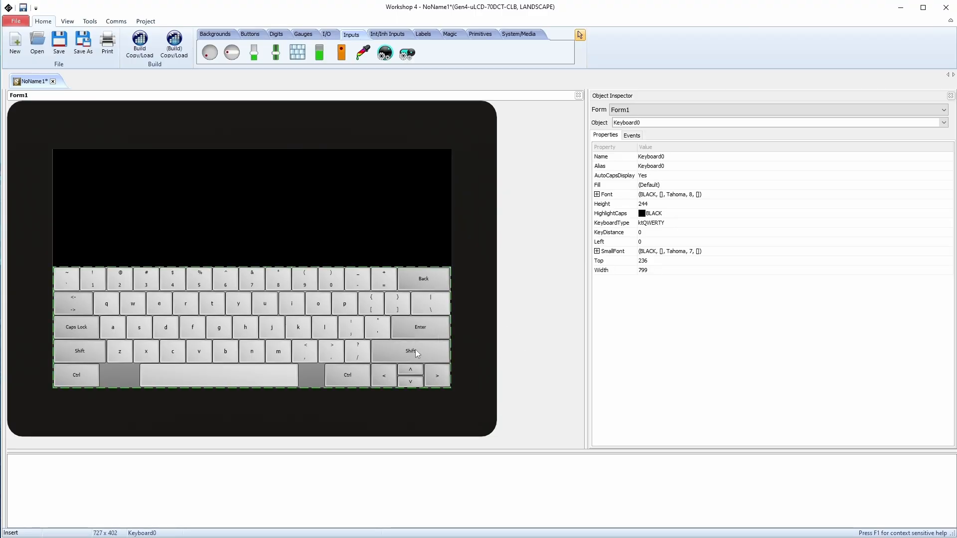
Try the Numeric, Cellphone, Empty and Custom keyboard types in the Keyboard Editor and return to QWERTY
{"action": "left_click", "coordinate": [361, 223]}
{"action": "left_click", "coordinate": [264, 301]}
{"action": "left_click", "coordinate": [249, 210]}
{"action": "left_click", "coordinate": [209, 304]}
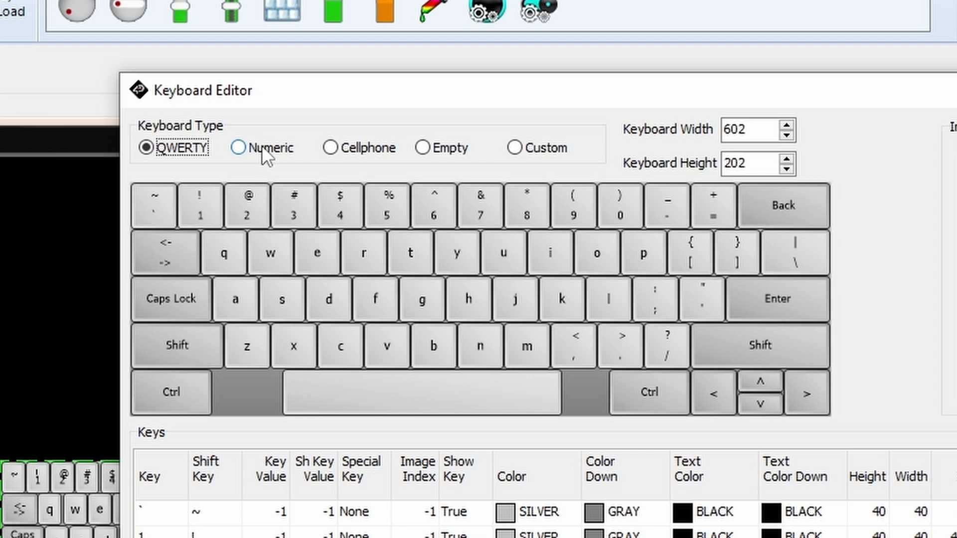
{"action": "left_click", "coordinate": [263, 147]}
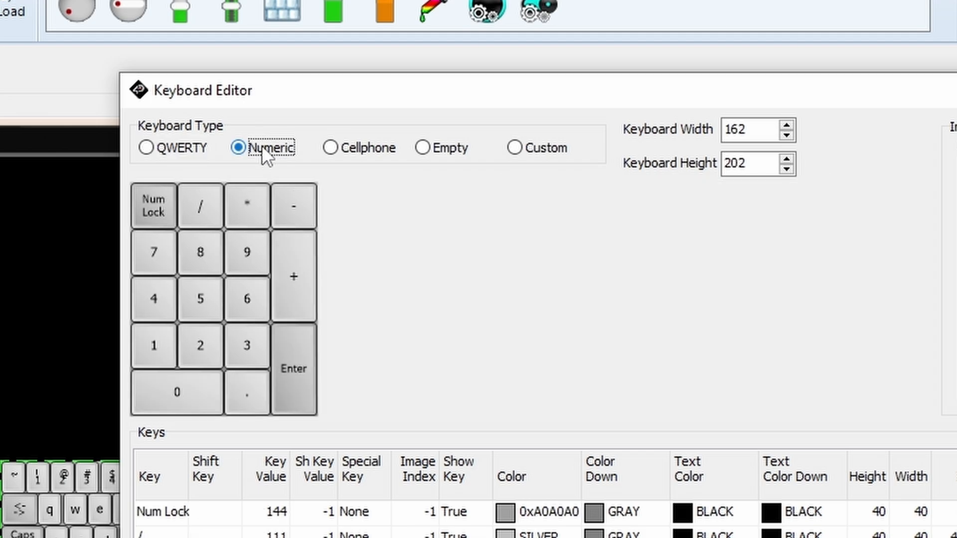
{"action": "left_click", "coordinate": [349, 149]}
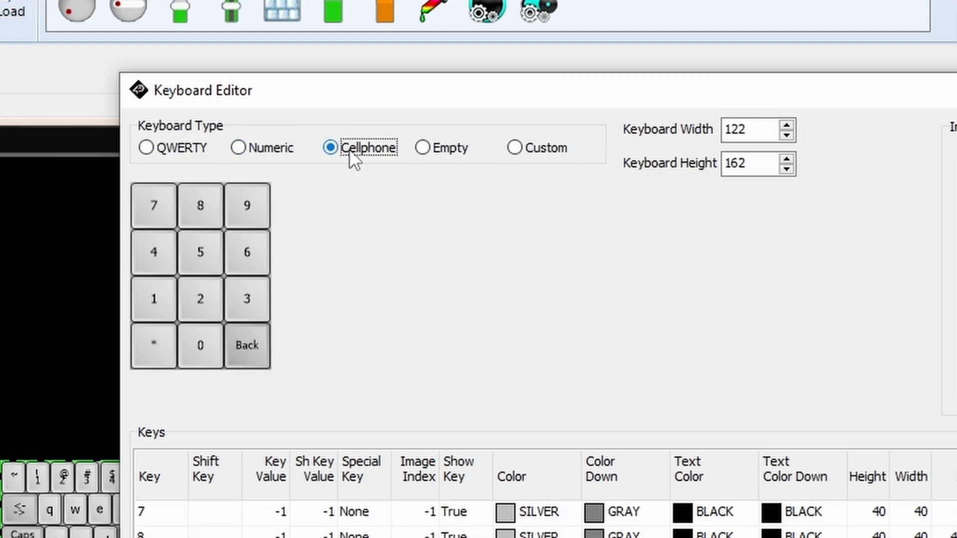
{"action": "left_click", "coordinate": [477, 148]}
{"action": "left_click", "coordinate": [553, 147]}
{"action": "left_click", "coordinate": [495, 150]}
{"action": "left_click", "coordinate": [537, 147]}
{"action": "left_click", "coordinate": [426, 149]}
{"action": "left_click", "coordinate": [180, 146]}
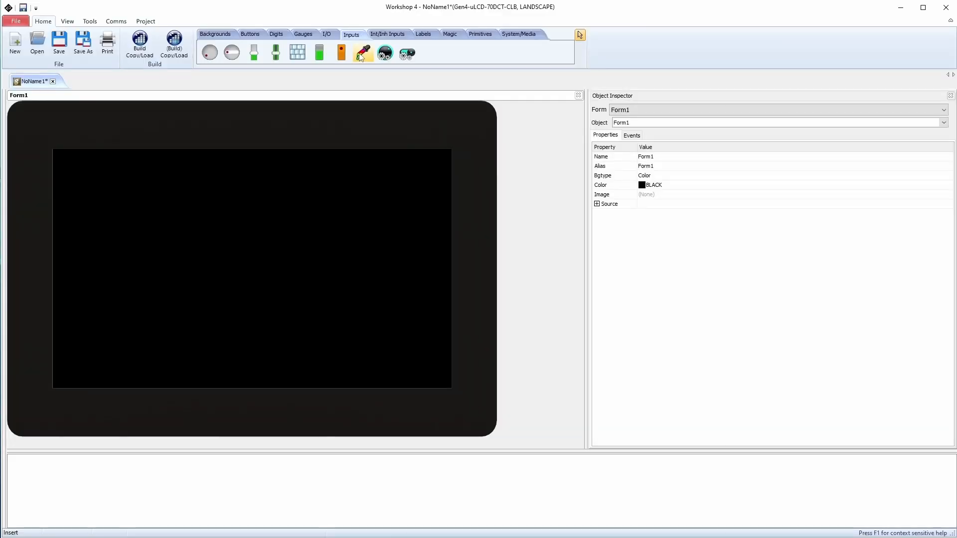
Add a colour picker to the empty Form1, enlarged to about 246 wide and 303 high at left 92, top 100
{"action": "left_click", "coordinate": [364, 54]}
{"action": "left_click", "coordinate": [176, 264]}
{"action": "left_click_drag", "start_coordinate": [233, 259], "coordinate": [144, 190]}
{"action": "left_click_drag", "start_coordinate": [150, 242], "coordinate": [219, 274]}
Try out different hues on the colour picker, including blue and red, to see its brightness bar respond
{"action": "left_click", "coordinate": [199, 265]}
{"action": "left_click", "coordinate": [257, 245]}
{"action": "left_click", "coordinate": [169, 209]}
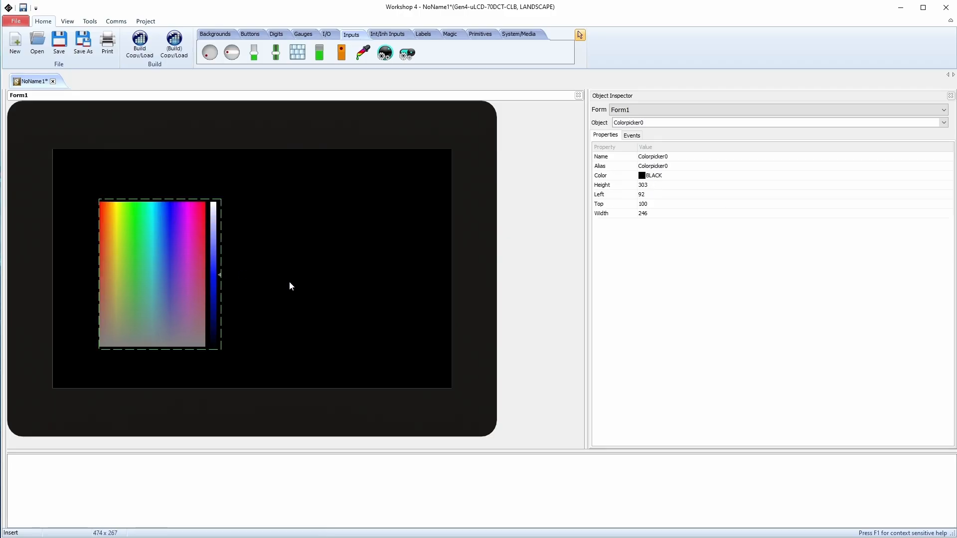
{"action": "left_click", "coordinate": [291, 282]}
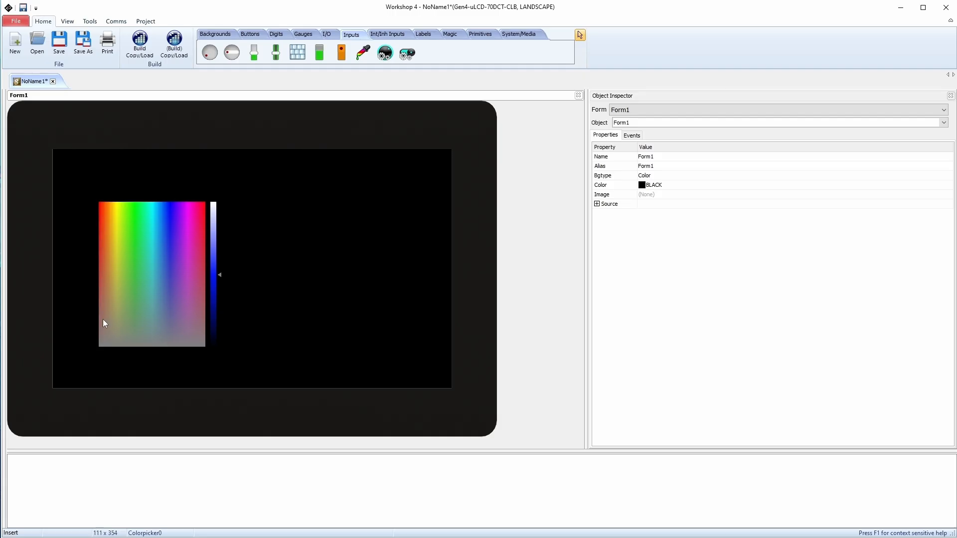
{"action": "left_click", "coordinate": [100, 221]}
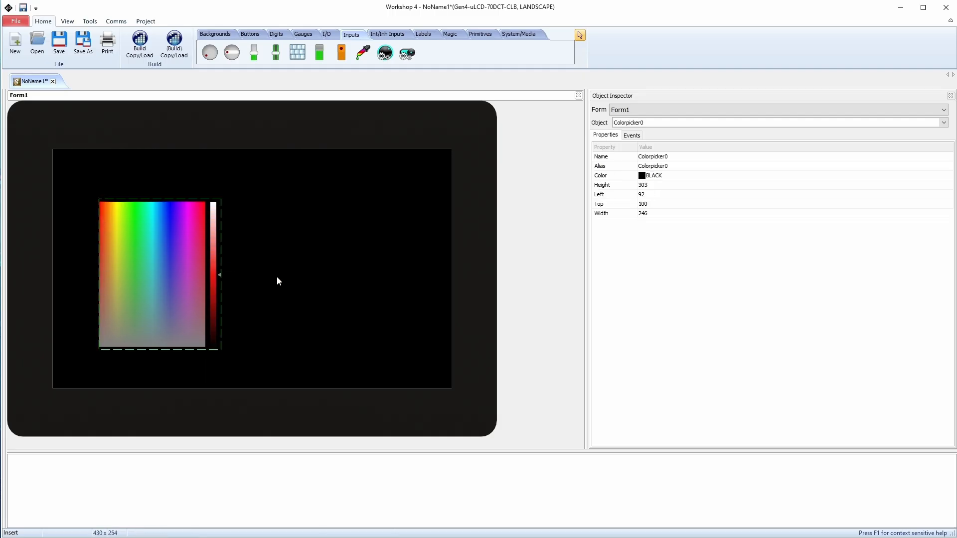
{"action": "left_click", "coordinate": [324, 287]}
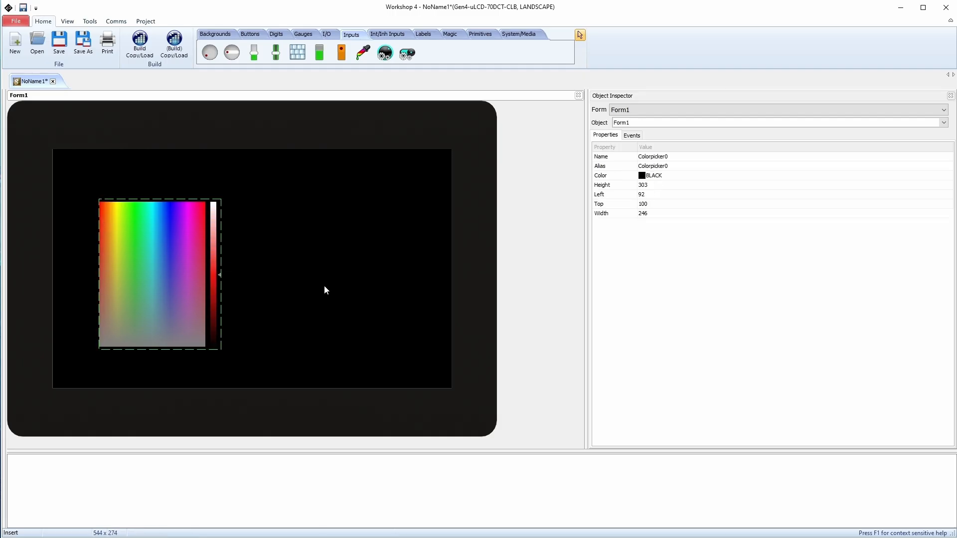
{"action": "left_click", "coordinate": [204, 238]}
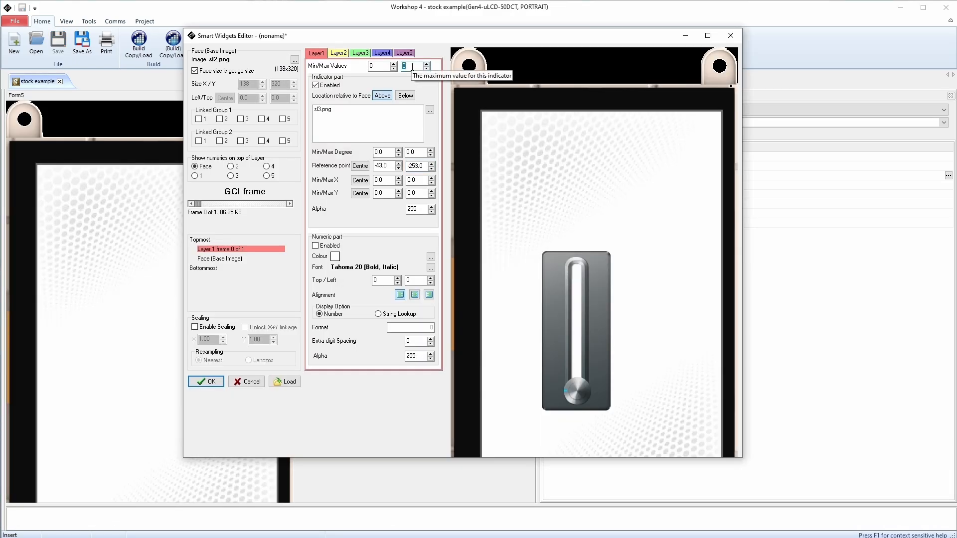
Set layer 1's maximum value to 50 and maximum Y to -253 in the Smart Widgets Editor, previewing the slider's frames
{"action": "type", "text": "50"}
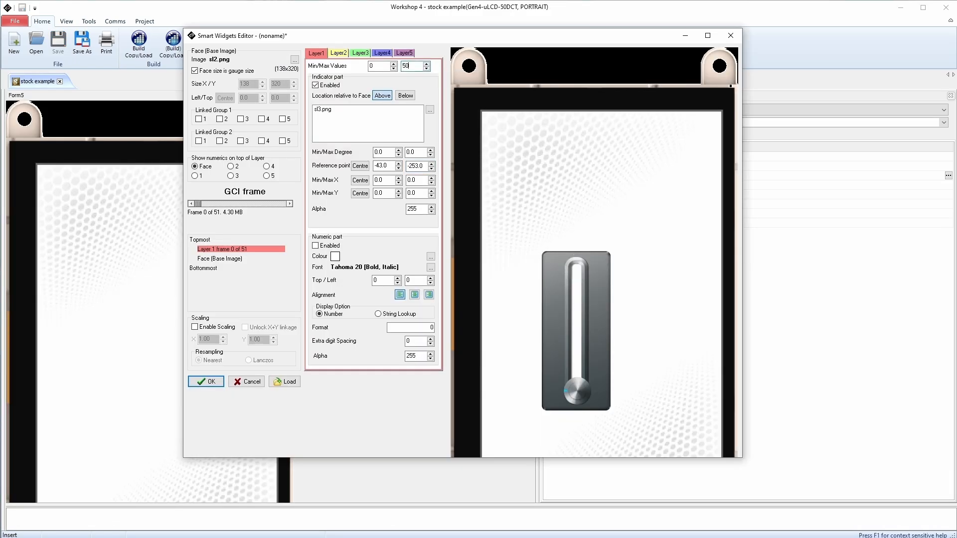
{"action": "mouse_move", "coordinate": [198, 204]}
{"action": "left_mouse_down"}
{"action": "mouse_move", "coordinate": [297, 202]}
{"action": "mouse_move", "coordinate": [194, 205]}
{"action": "left_mouse_up"}
{"action": "type", "text": "253"}
{"action": "left_click_drag", "start_coordinate": [198, 204], "coordinate": [301, 206]}
{"action": "left_click", "coordinate": [407, 194]}
{"action": "type", "text": "-"}
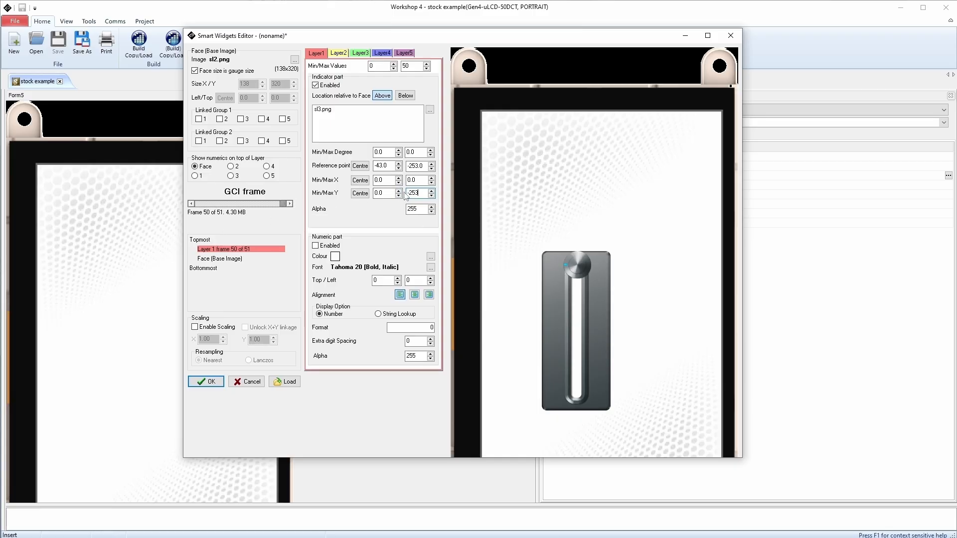
{"action": "left_click_drag", "start_coordinate": [283, 204], "coordinate": [312, 217]}
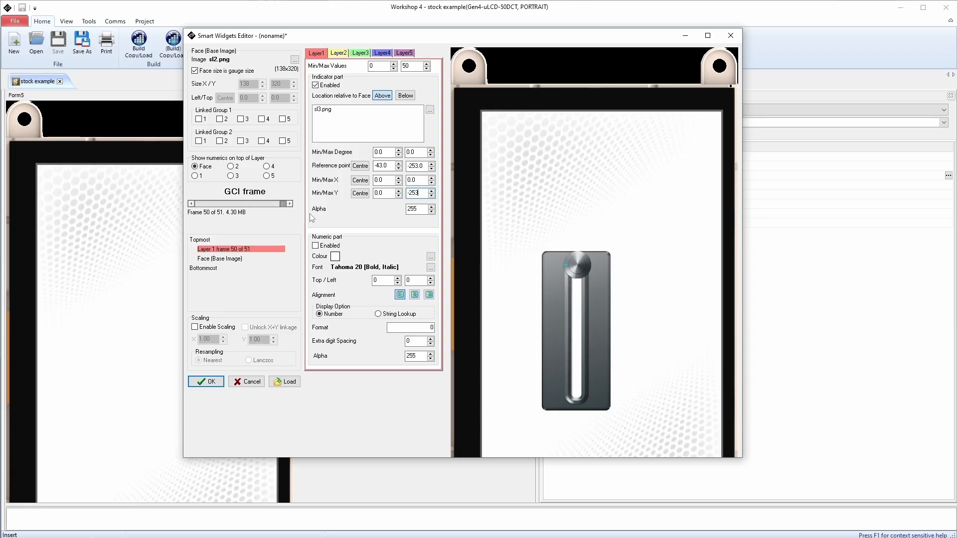
{"action": "left_click", "coordinate": [433, 196]}
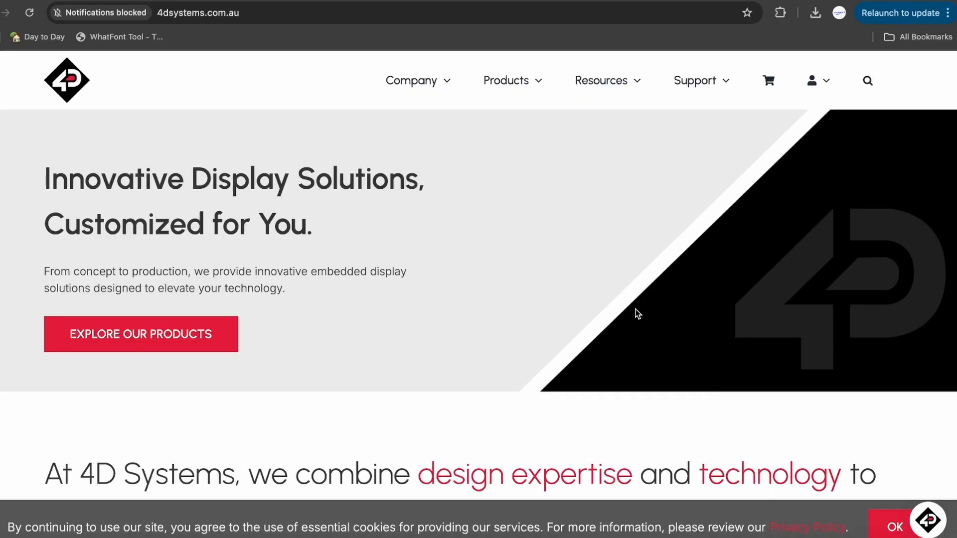
Switch to the 4D Systems website in the browser, open the gen4-uLCD Series product page and look through its features
{"action": "mouse_move", "coordinate": [530, 79]}
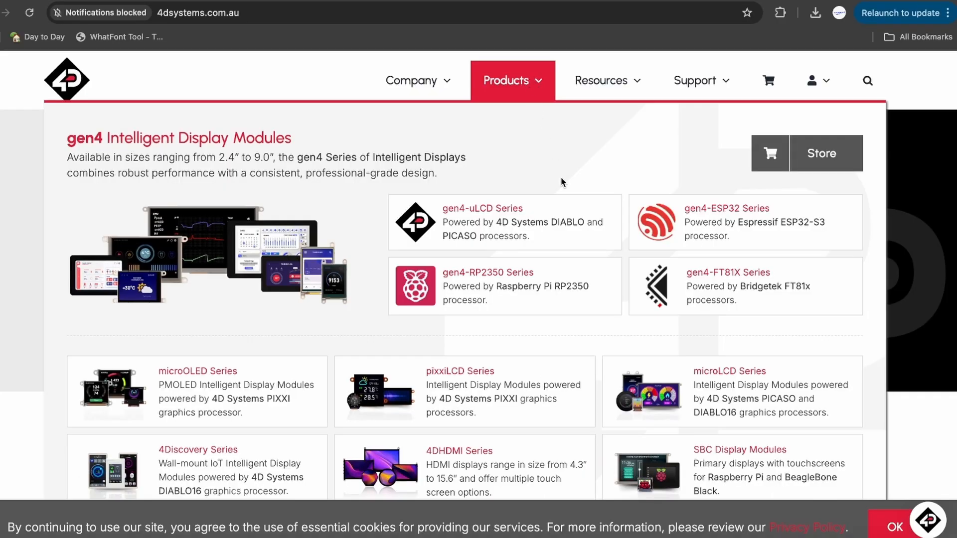
{"action": "left_click", "coordinate": [527, 213]}
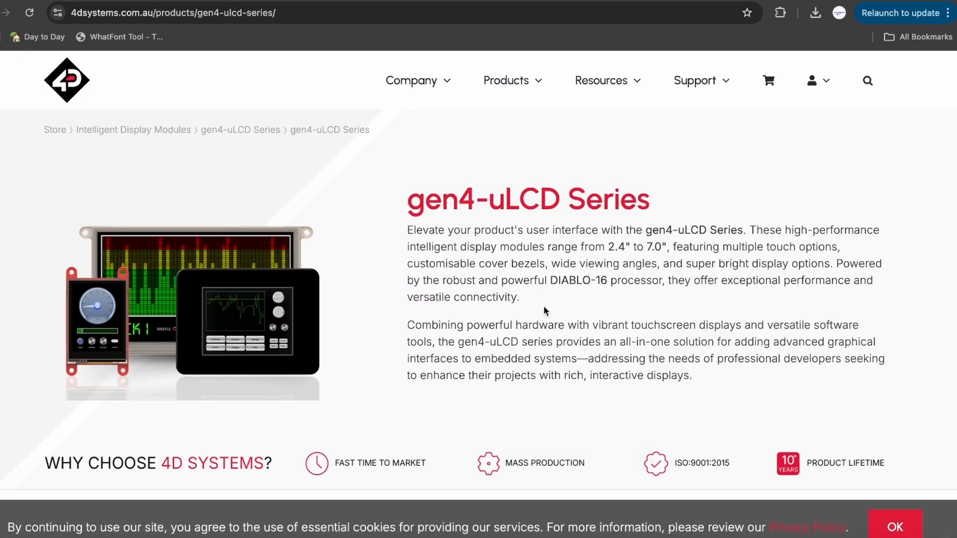
{"action": "scroll", "coordinate": [544, 310], "scroll_direction": "down", "scroll_amount": 10}
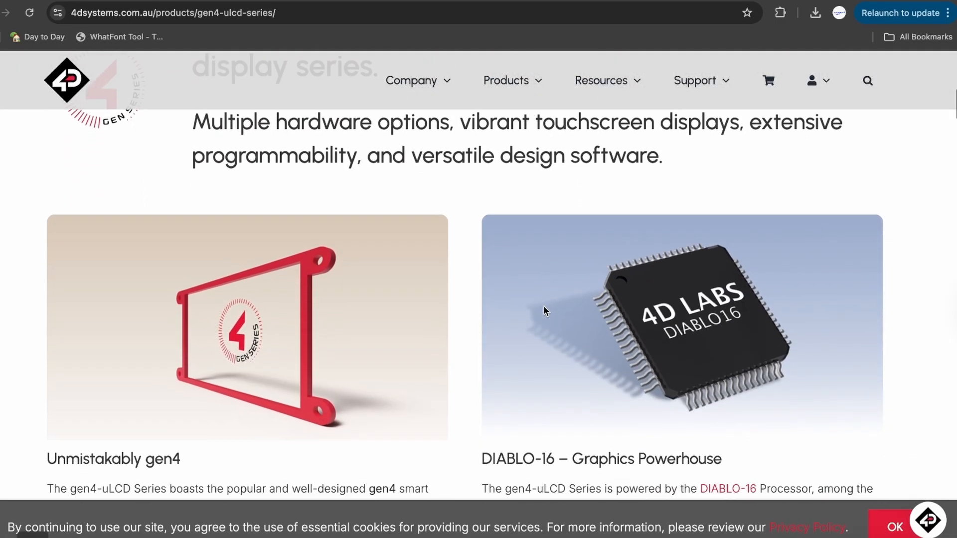
{"action": "scroll", "coordinate": [543, 306], "scroll_direction": "down", "scroll_amount": 10}
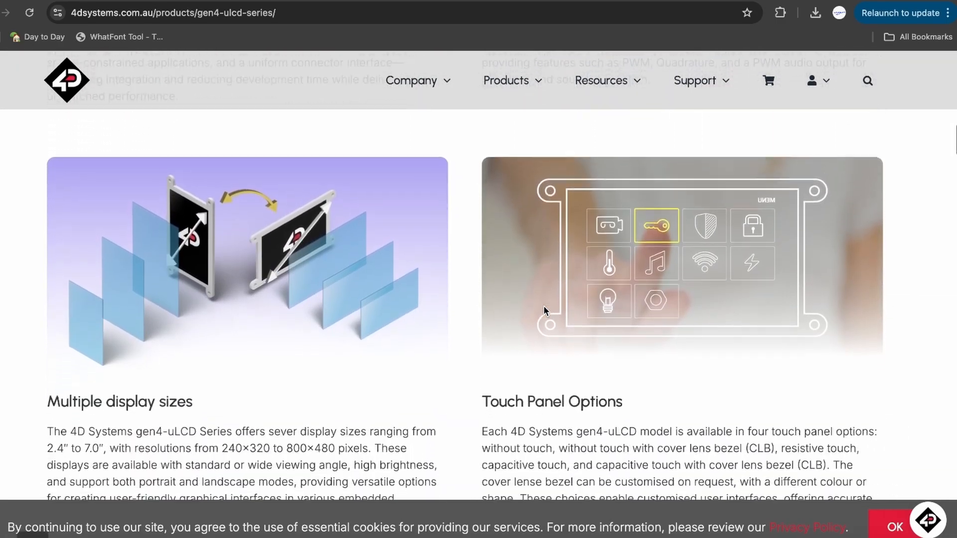
{"action": "scroll", "coordinate": [543, 306], "scroll_direction": "down", "scroll_amount": 8}
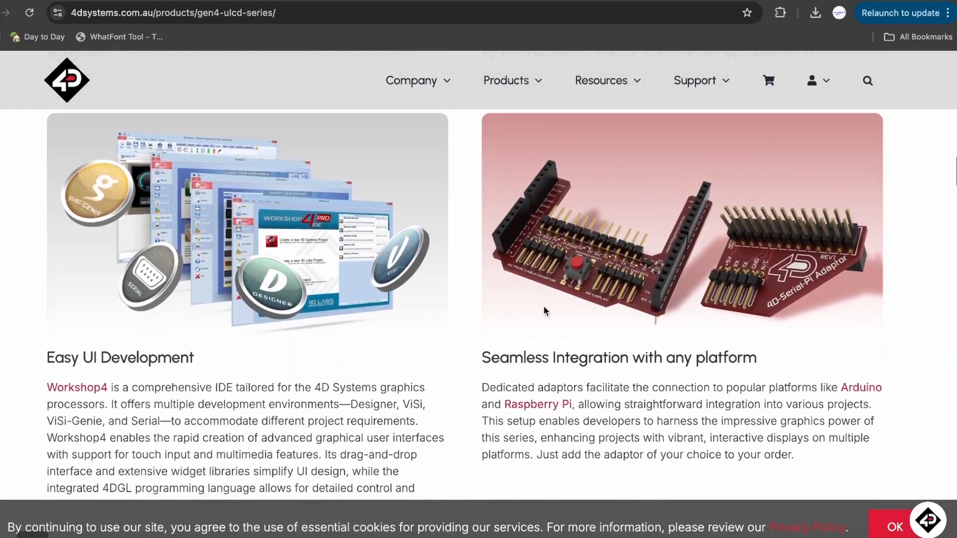
{"action": "scroll", "coordinate": [544, 306], "scroll_direction": "down", "scroll_amount": 2}
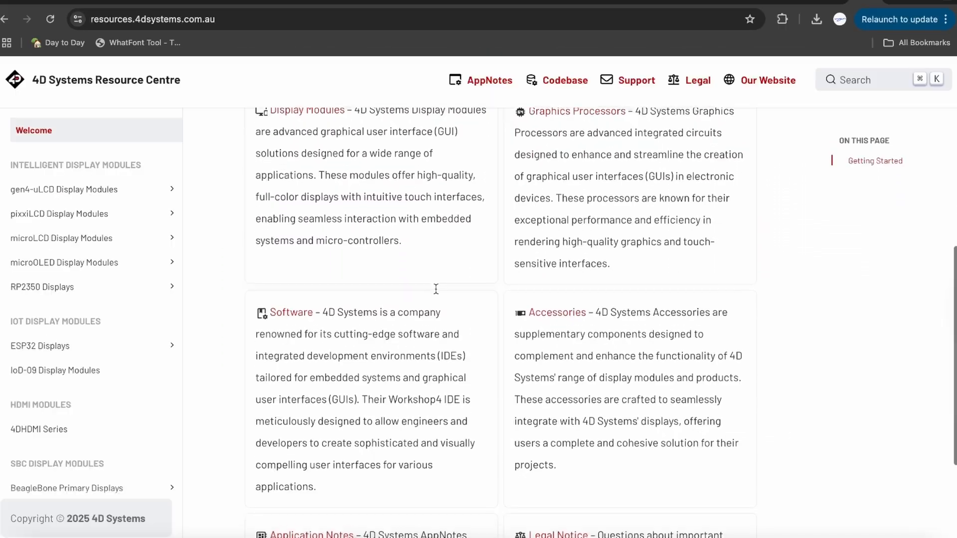
Find the Workshop4 manual among the software topics of the 4D Systems Resource Centre and examine its introduction to the development environments
{"action": "scroll", "coordinate": [434, 284], "scroll_direction": "down", "scroll_amount": 4}
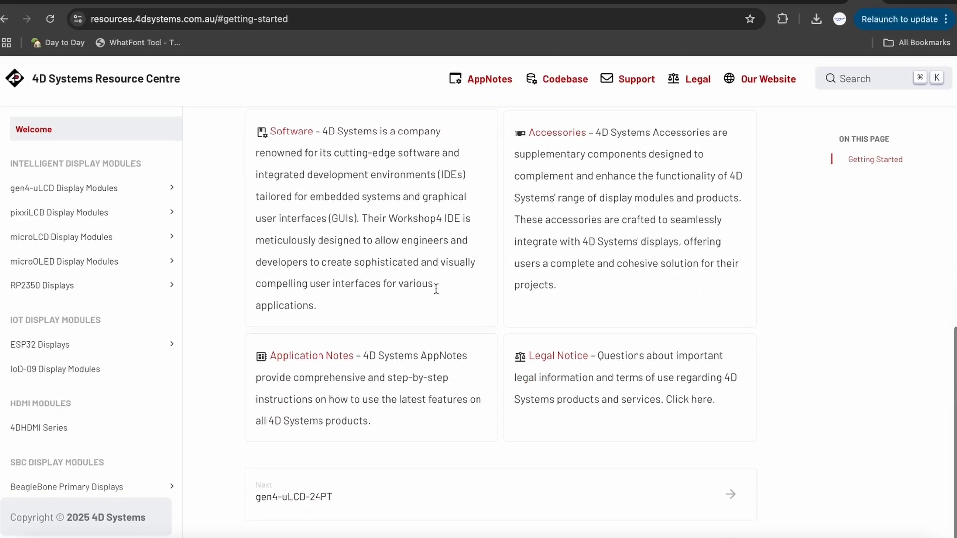
{"action": "scroll", "coordinate": [122, 301], "scroll_direction": "down", "scroll_amount": 4}
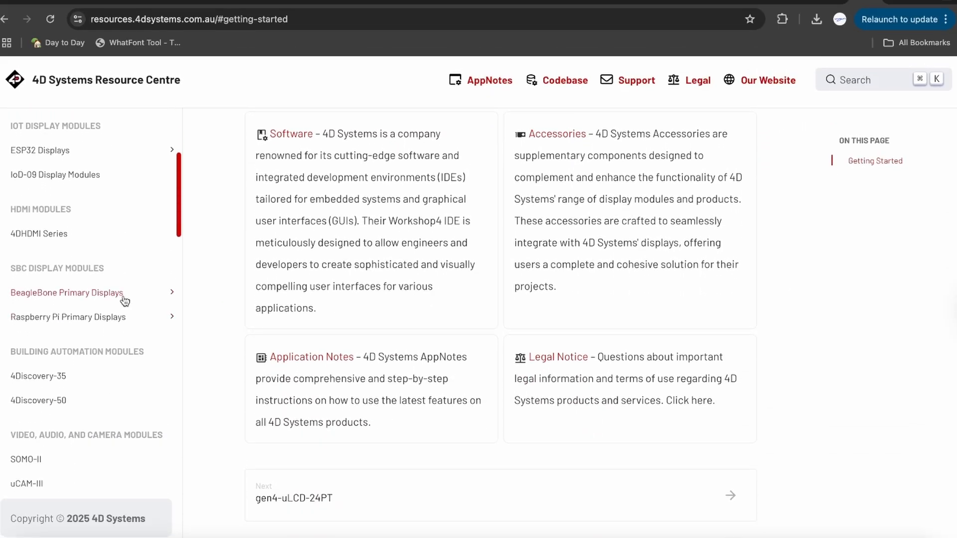
{"action": "scroll", "coordinate": [124, 301], "scroll_direction": "down", "scroll_amount": 4}
{"action": "scroll", "coordinate": [125, 301], "scroll_direction": "down", "scroll_amount": 8}
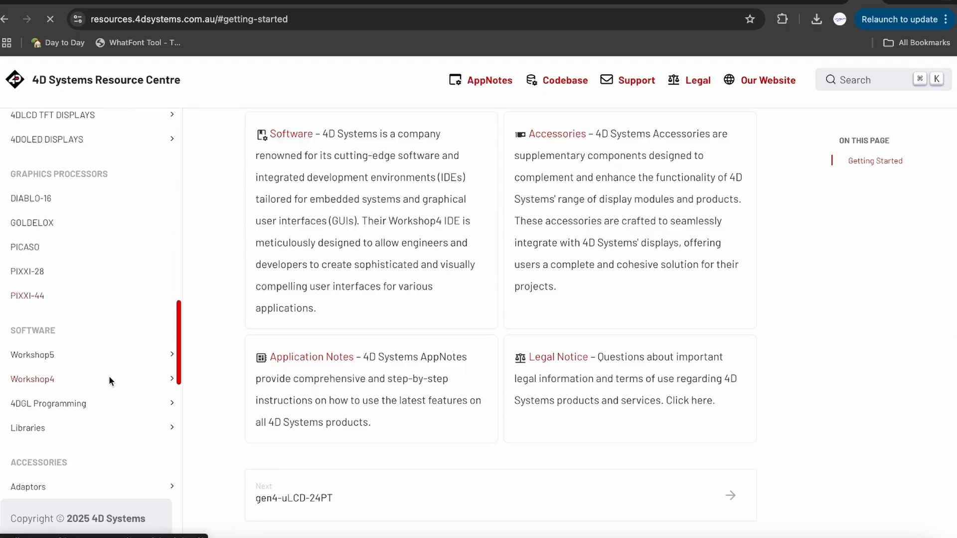
{"action": "left_click", "coordinate": [111, 381]}
{"action": "scroll", "coordinate": [305, 333], "scroll_direction": "down", "scroll_amount": 2}
{"action": "scroll", "coordinate": [305, 333], "scroll_direction": "up", "scroll_amount": 1}
{"action": "scroll", "coordinate": [305, 333], "scroll_direction": "down", "scroll_amount": 3}
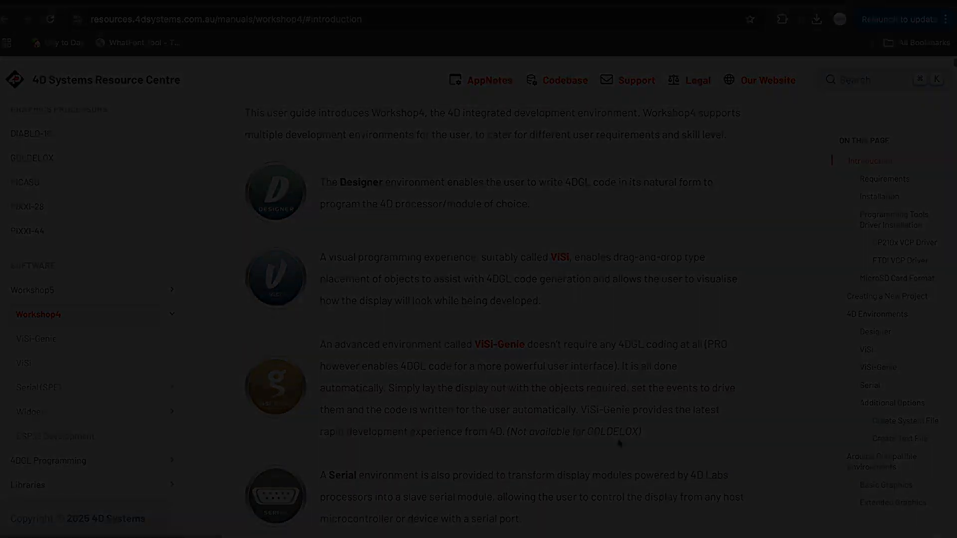